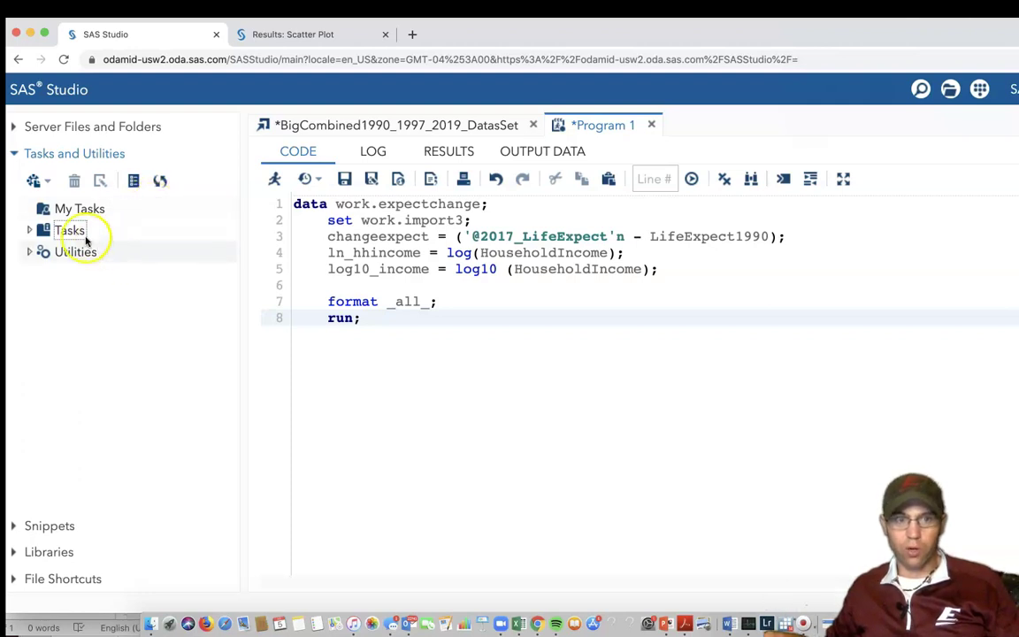
Step: Expand Tasks and its Graph folder to list the graph tasks, including Scatter Plot
click(28, 231)
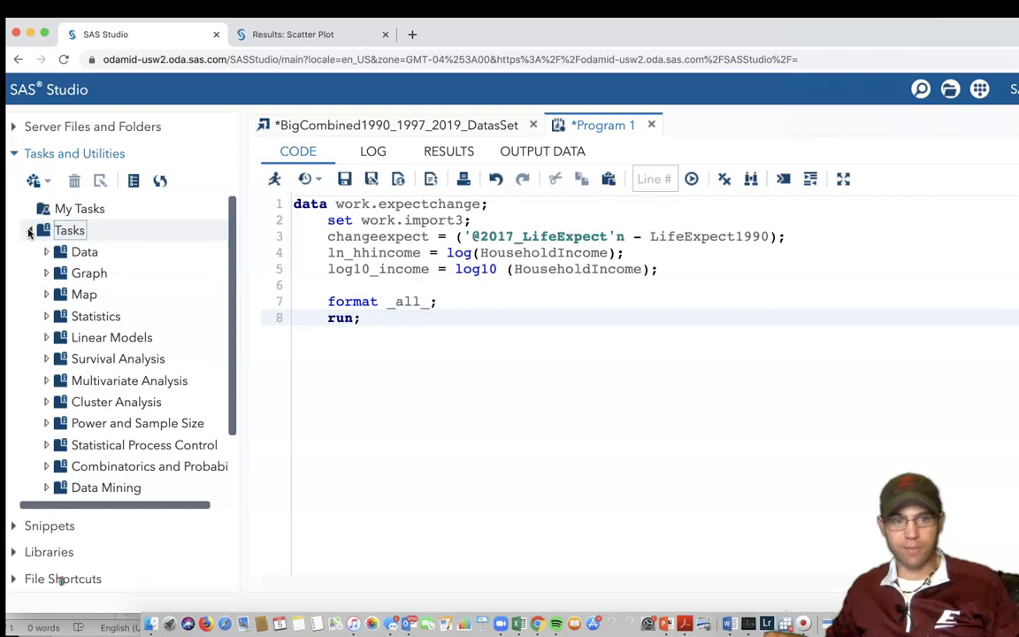
click(29, 231)
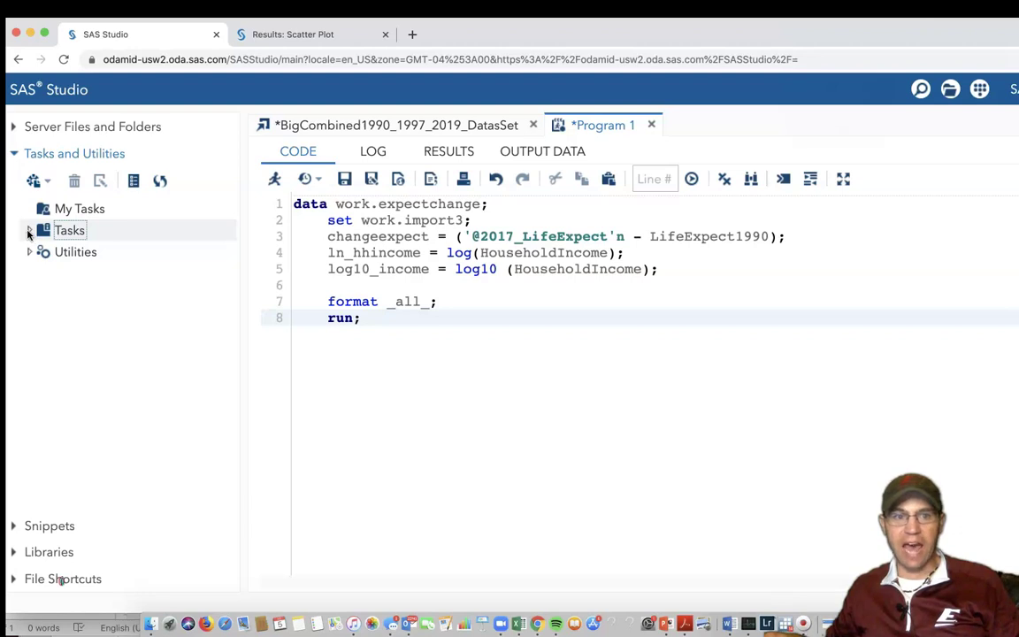
click(29, 231)
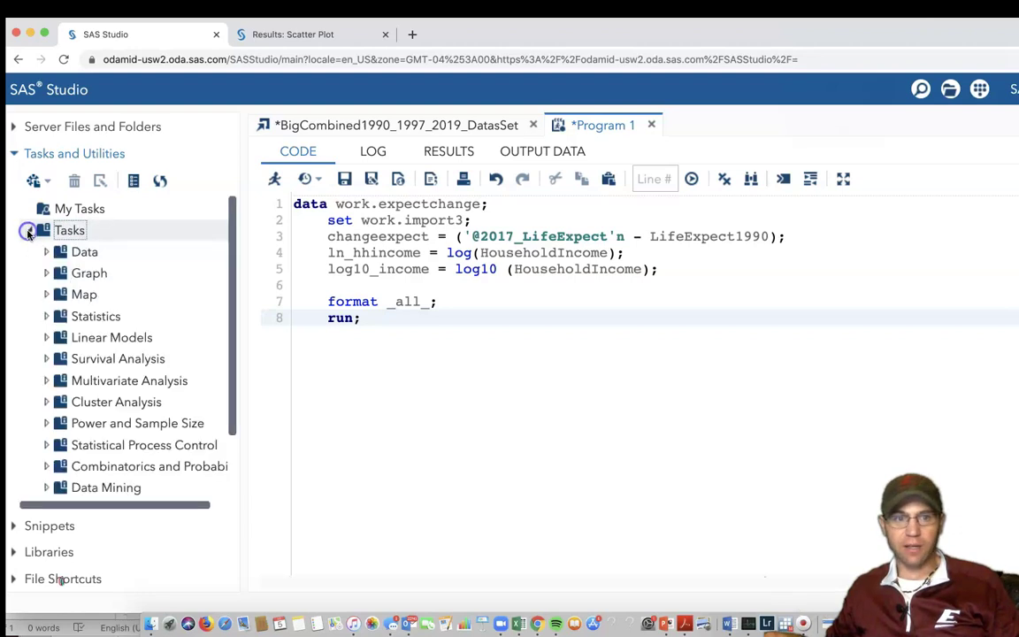
click(47, 273)
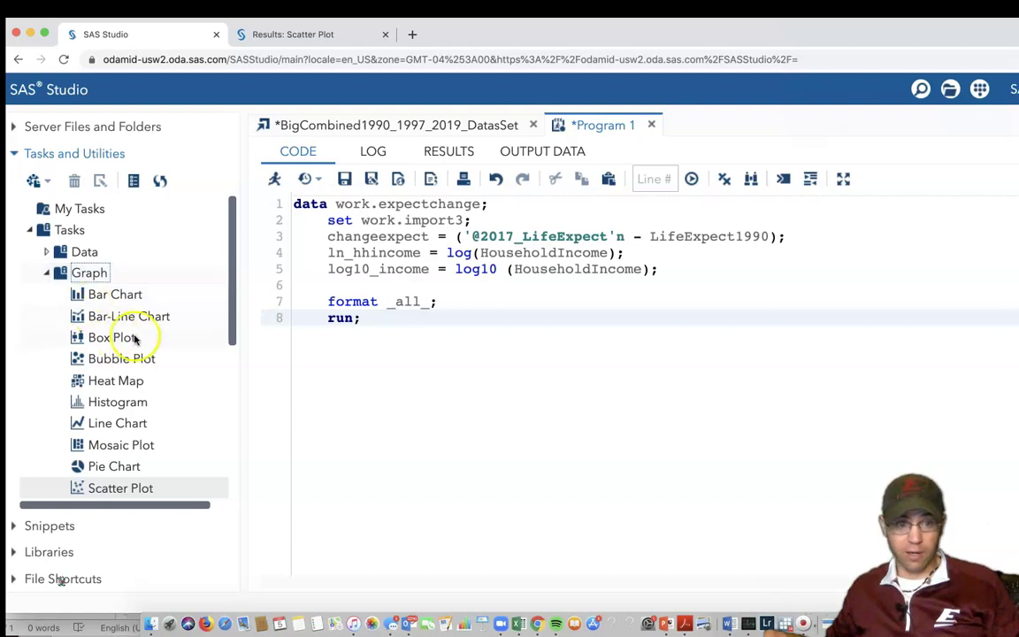
scroll(120, 341, down, 2)
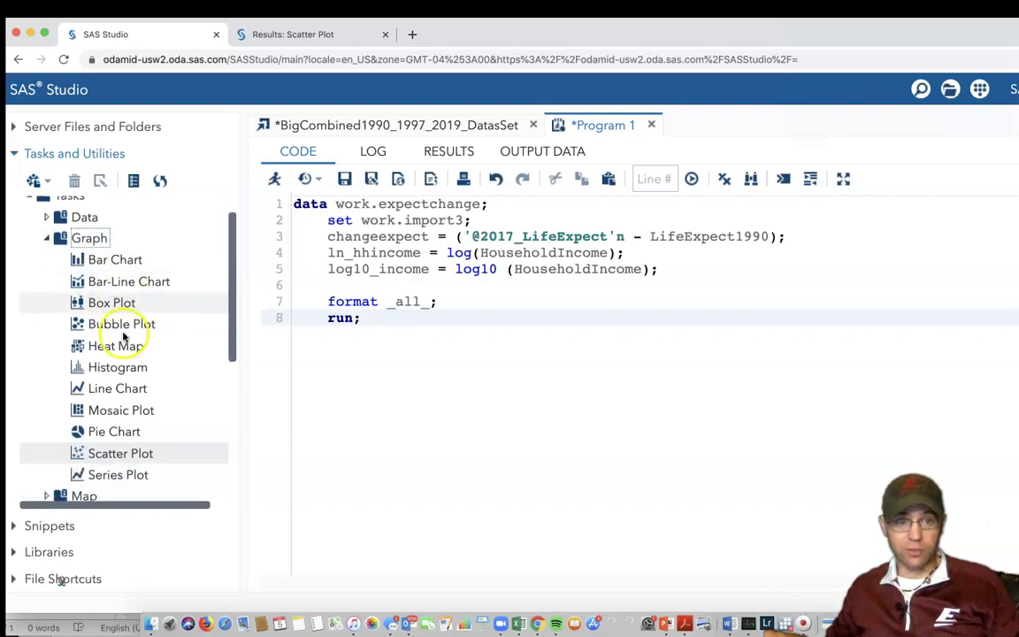
scroll(124, 345, up, 2)
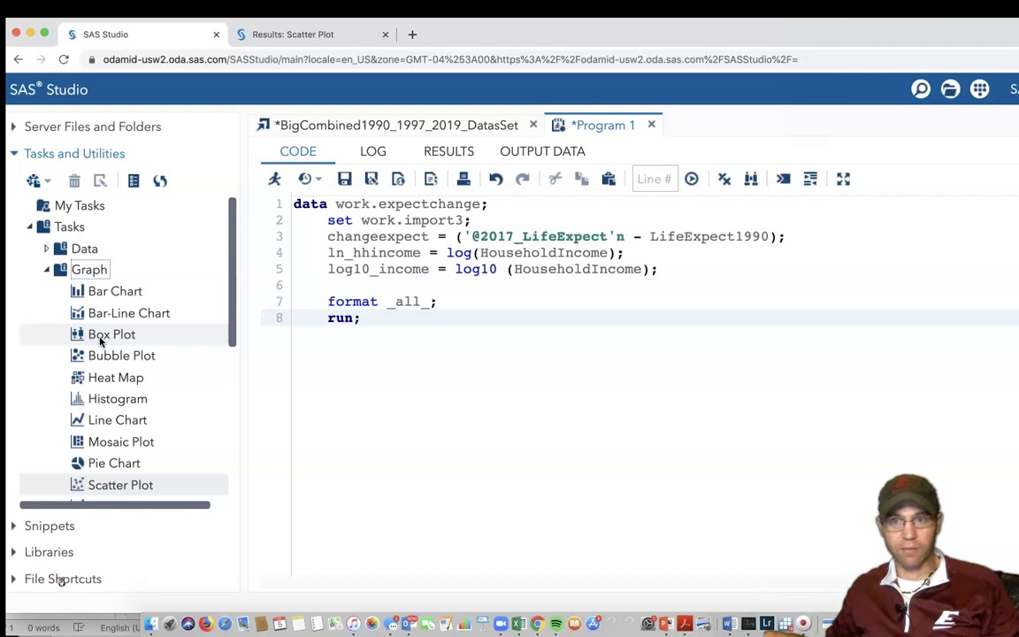
scroll(100, 342, down, 2)
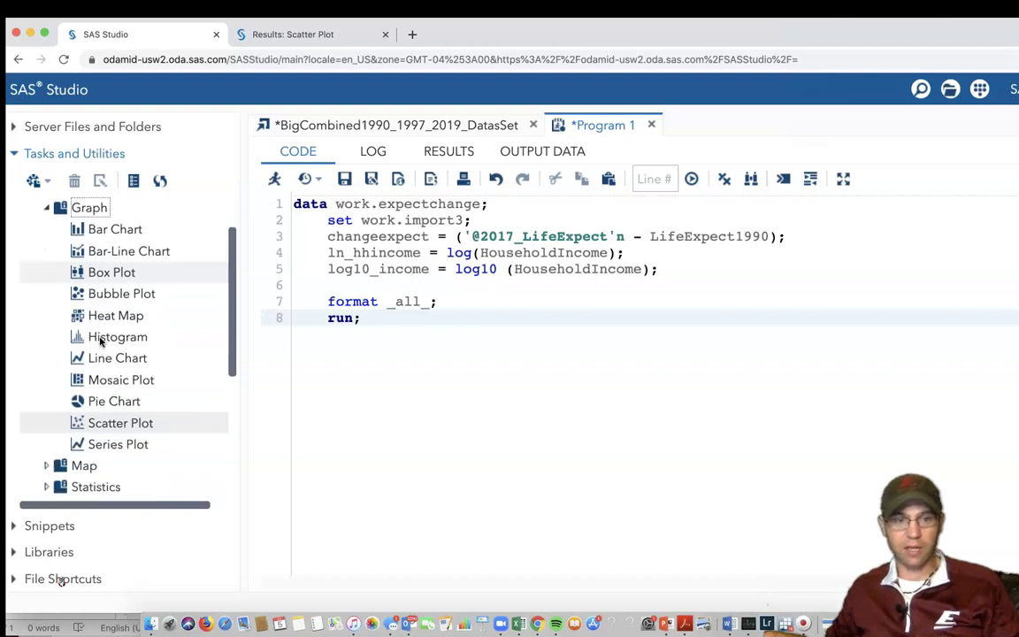
Step: Start a new Scatter Plot task with WORK.EXPECTCHANGE as its data table
double_click(107, 425)
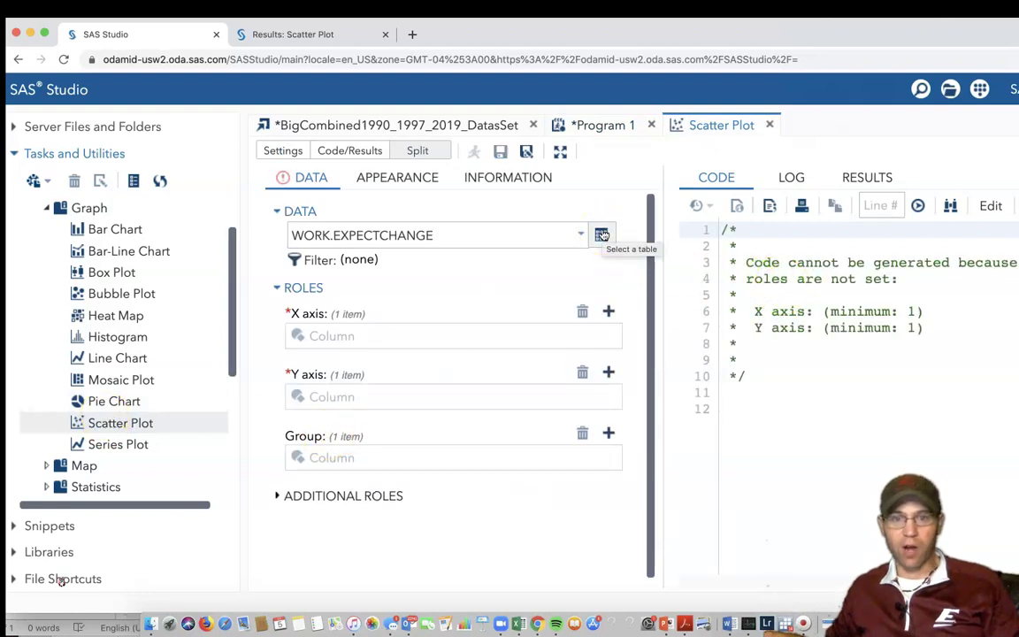
click(582, 235)
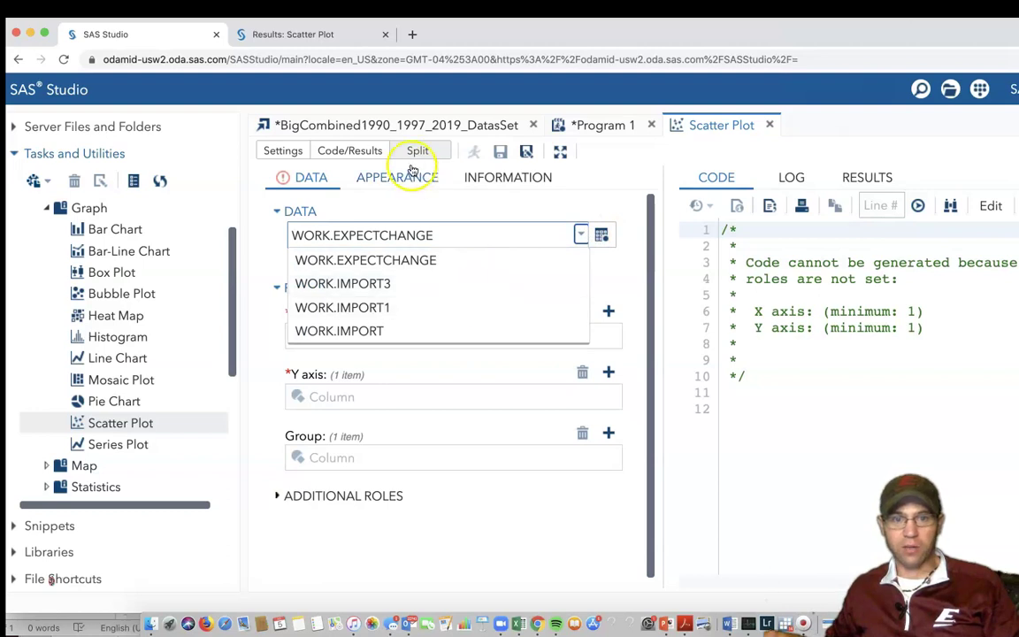
click(400, 262)
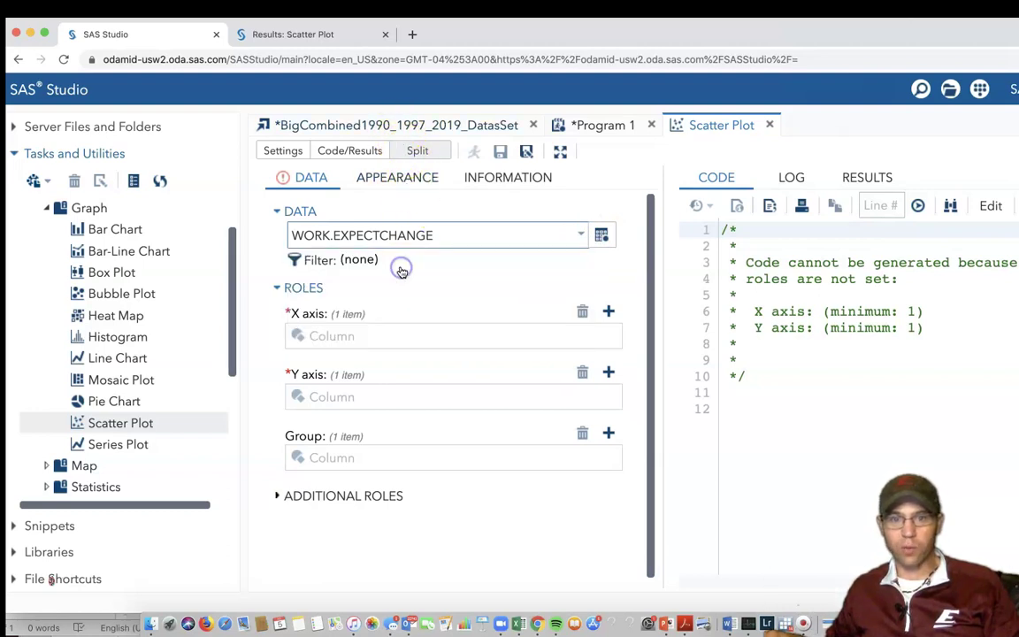
Step: Review the Program 1 DATA step: source work.import3 and variables changeexpect, ln_hhincome, log10_income
click(596, 126)
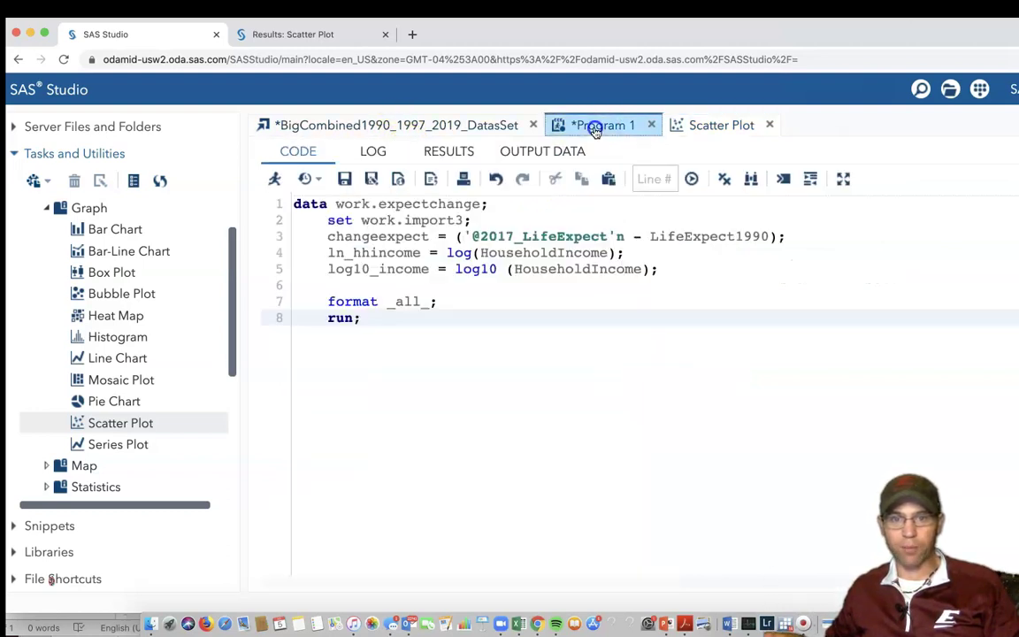
click(341, 253)
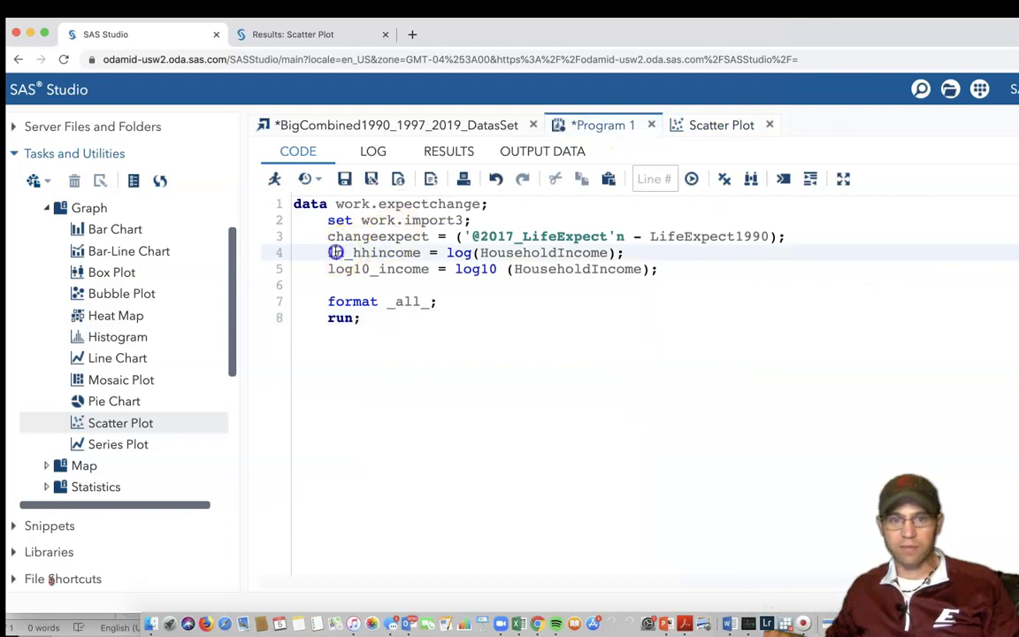
click(376, 221)
drag(363, 221, 466, 220)
drag(328, 253, 413, 253)
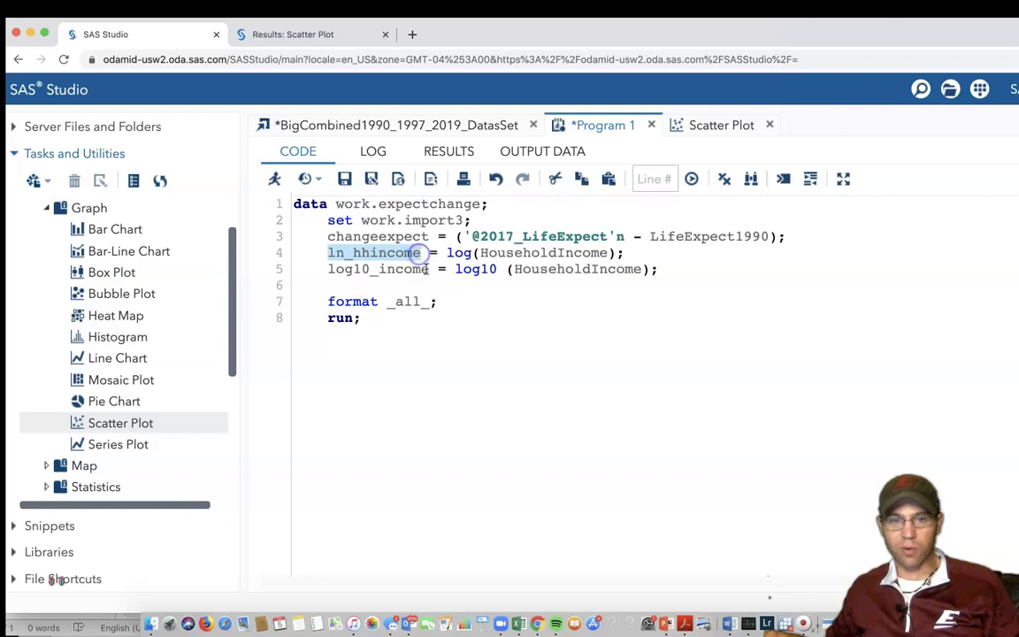
drag(431, 269, 334, 270)
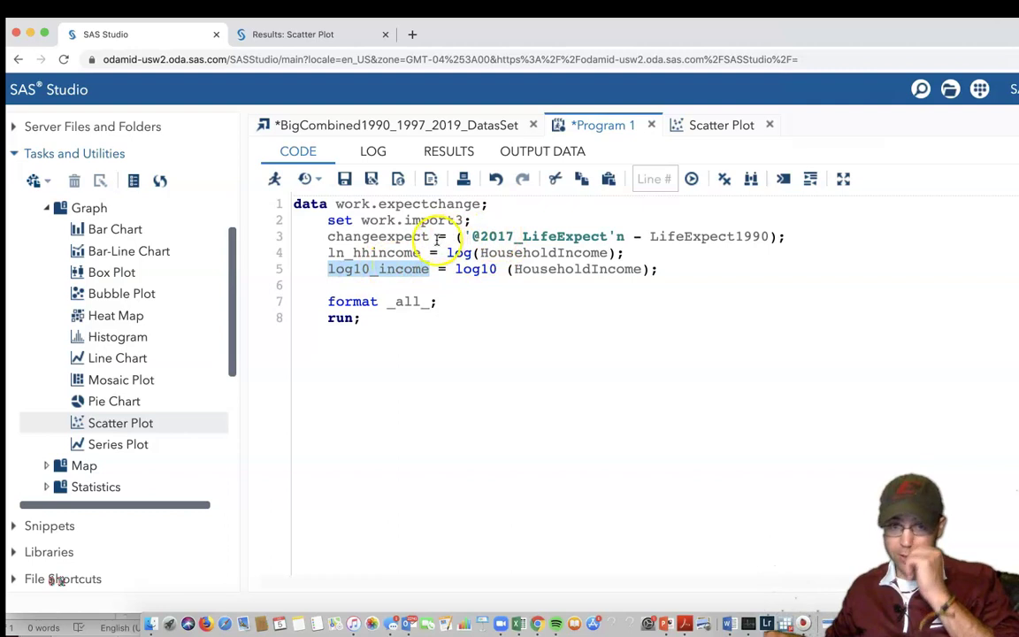
drag(431, 237, 323, 236)
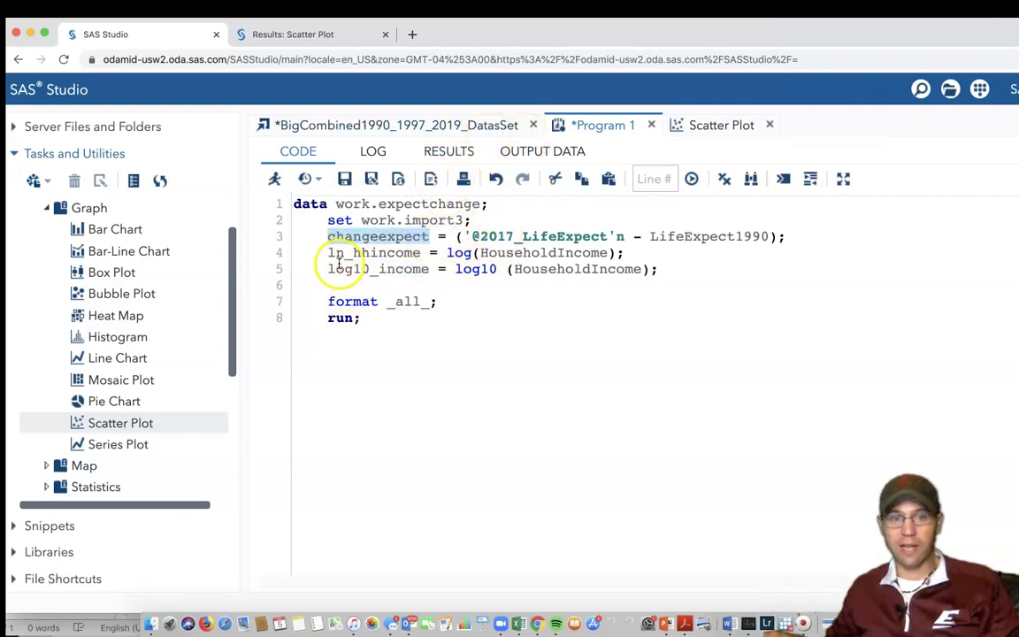
click(524, 357)
Step: Assign log10_income to the scatter plot's X axis role
click(713, 126)
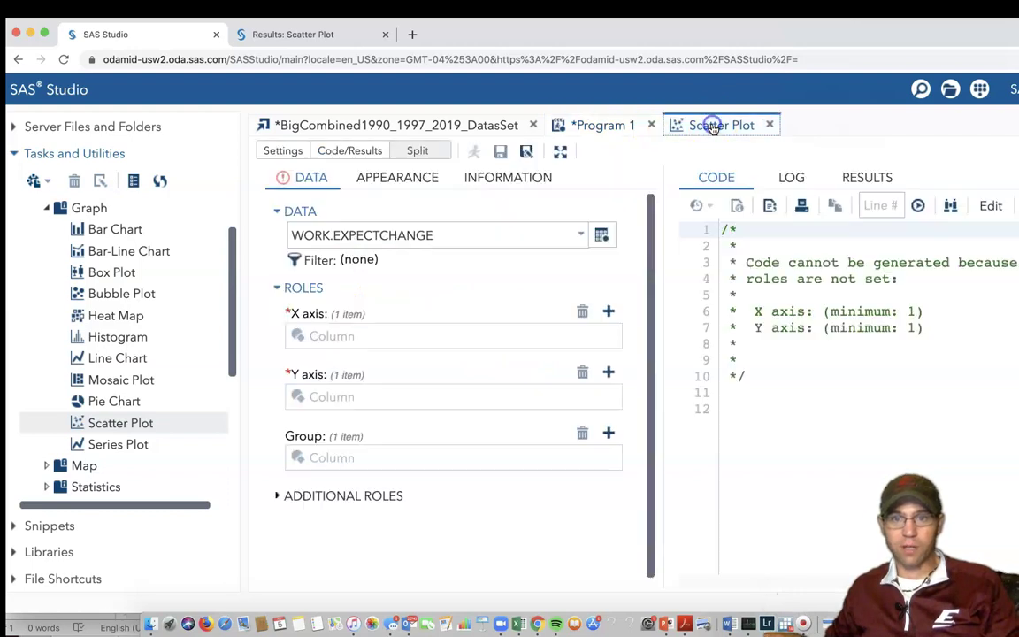
click(365, 237)
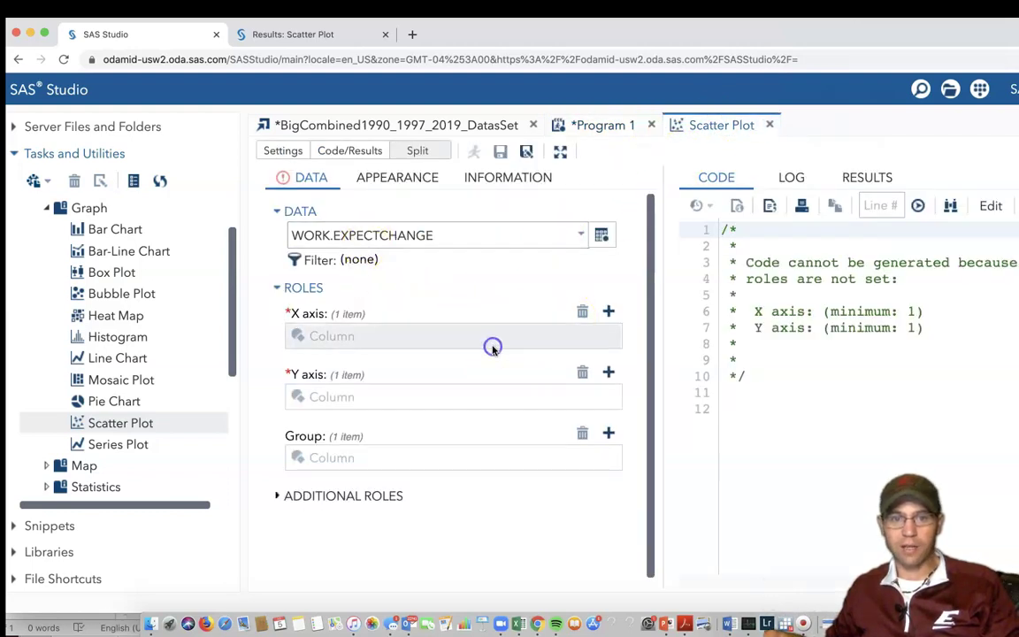
click(610, 311)
scroll(710, 423, down, 5)
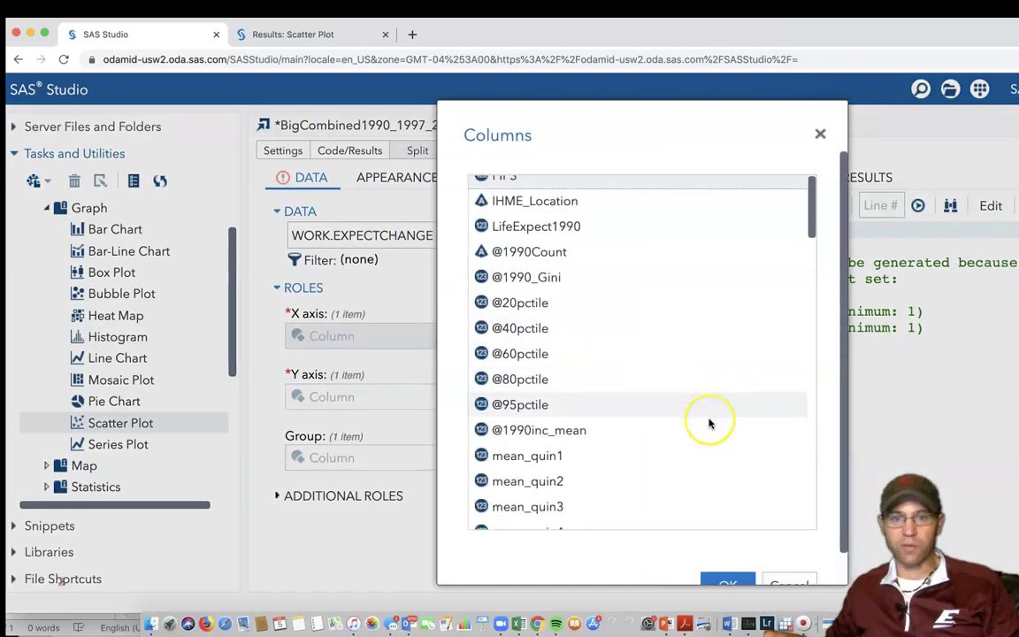
scroll(710, 423, down, 10)
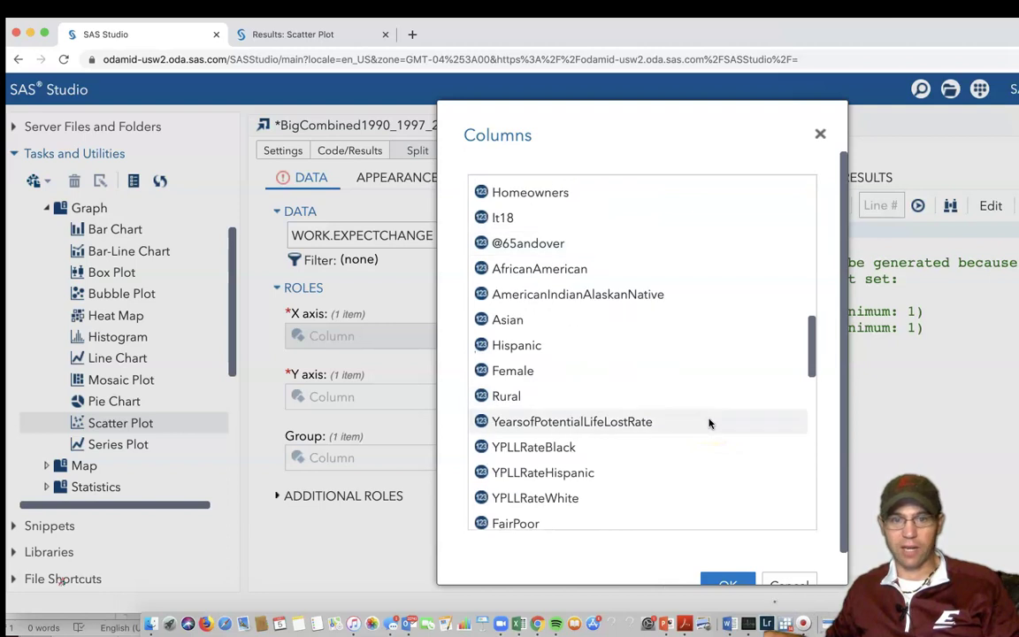
scroll(710, 423, down, 1)
scroll(709, 423, down, 10)
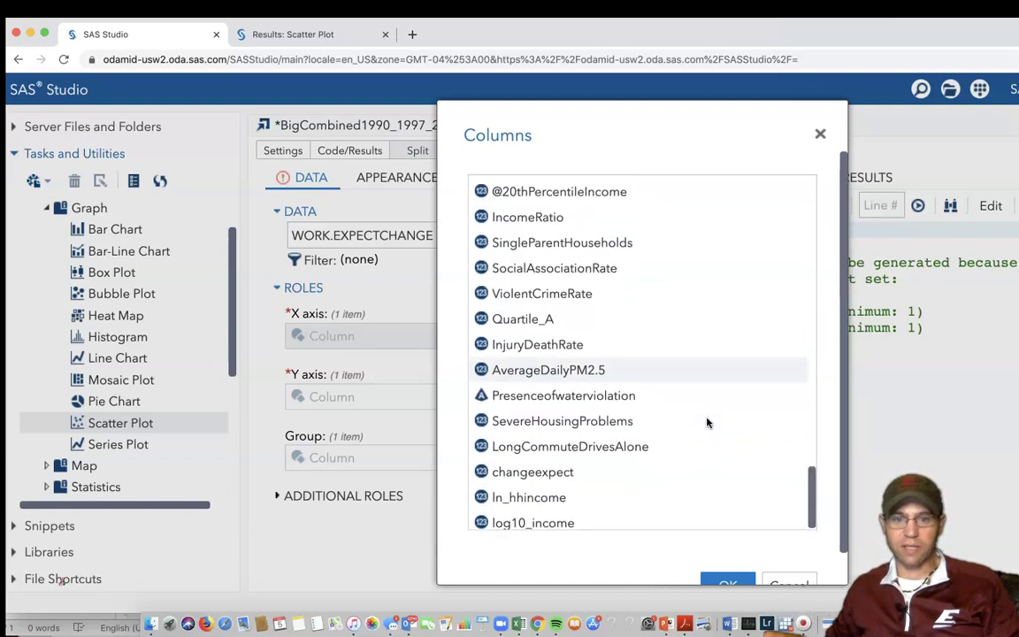
click(599, 516)
double_click(597, 517)
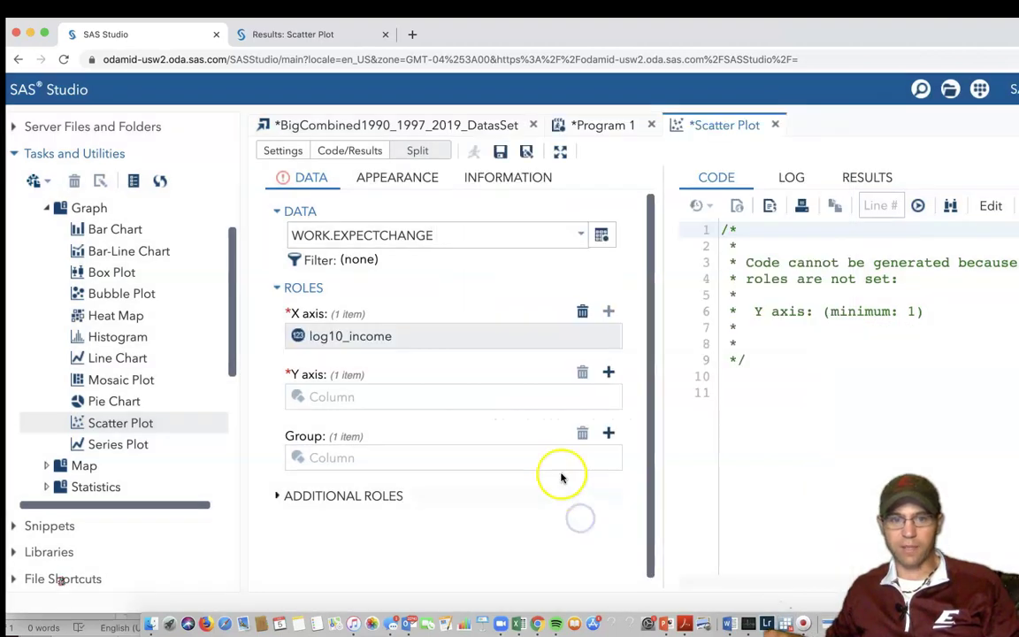
Step: Assign Smokers to the Y axis and review the generated PROC SGPLOT code
click(608, 373)
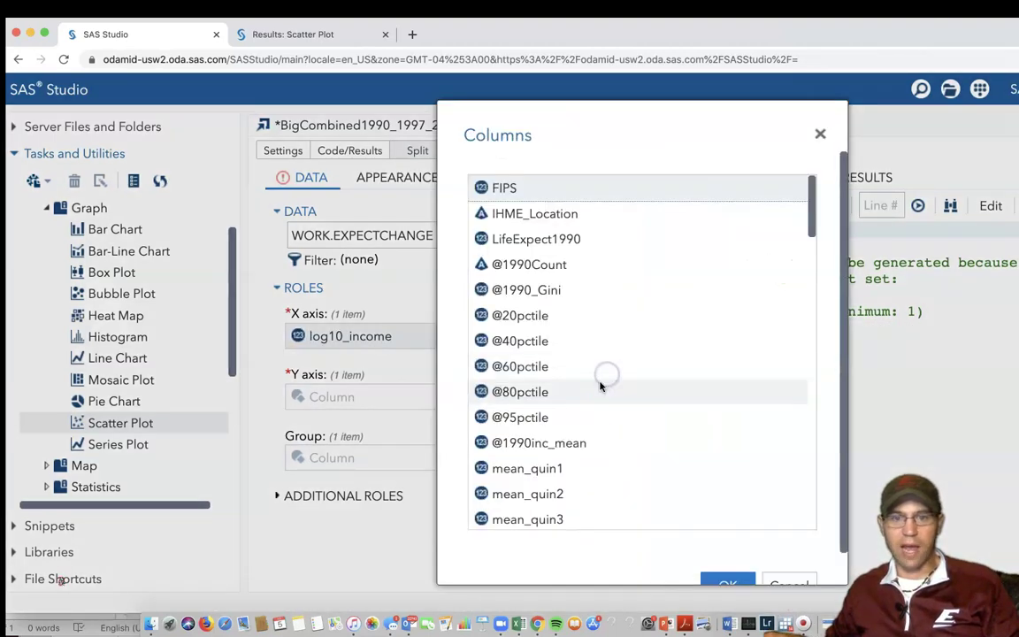
scroll(591, 449, down, 5)
scroll(590, 449, down, 10)
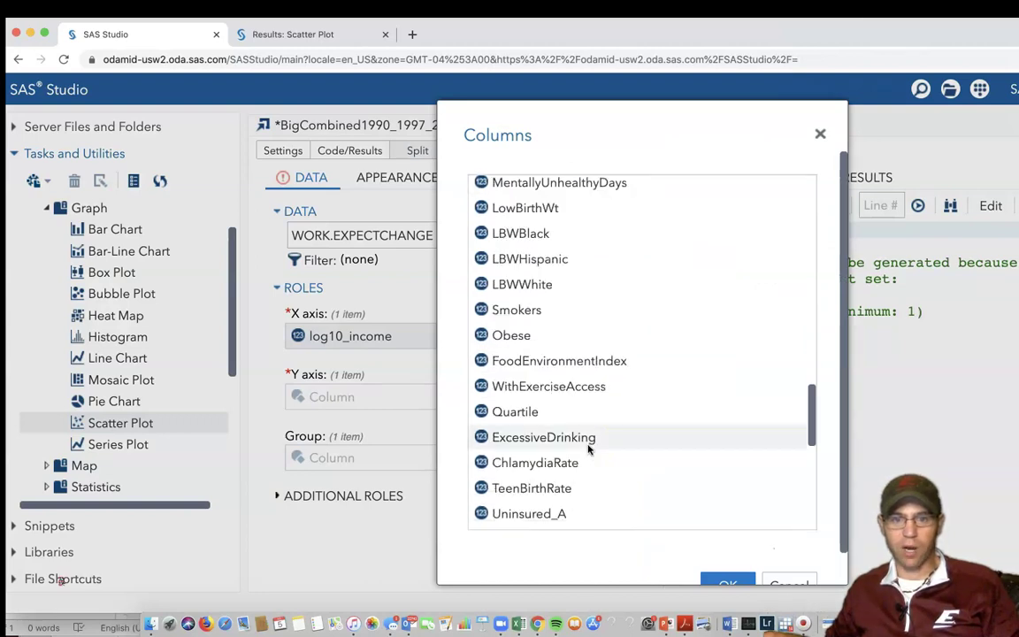
double_click(527, 310)
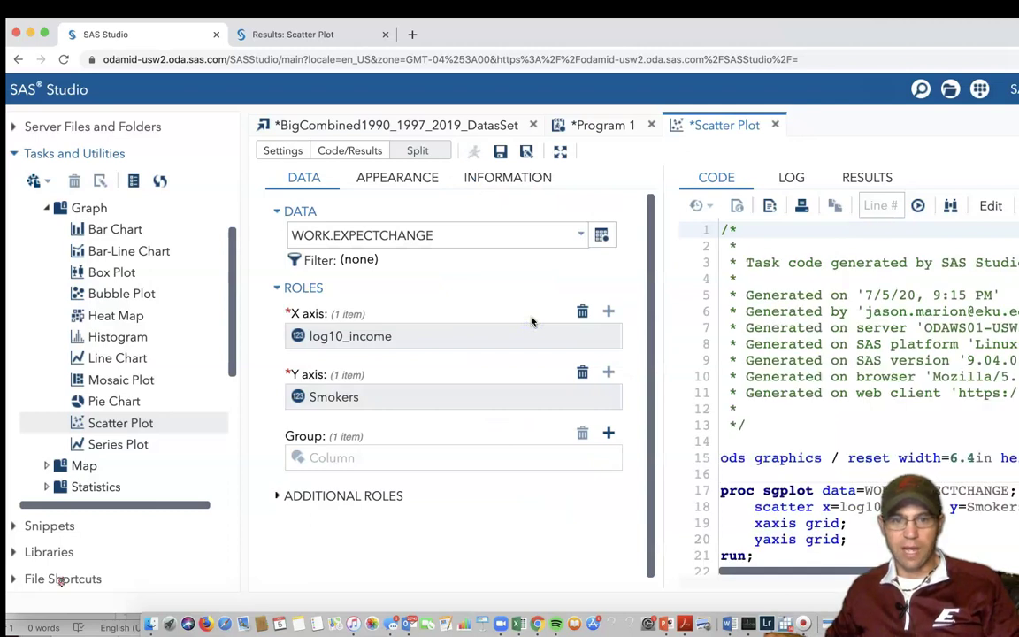
drag(589, 37, 421, 28)
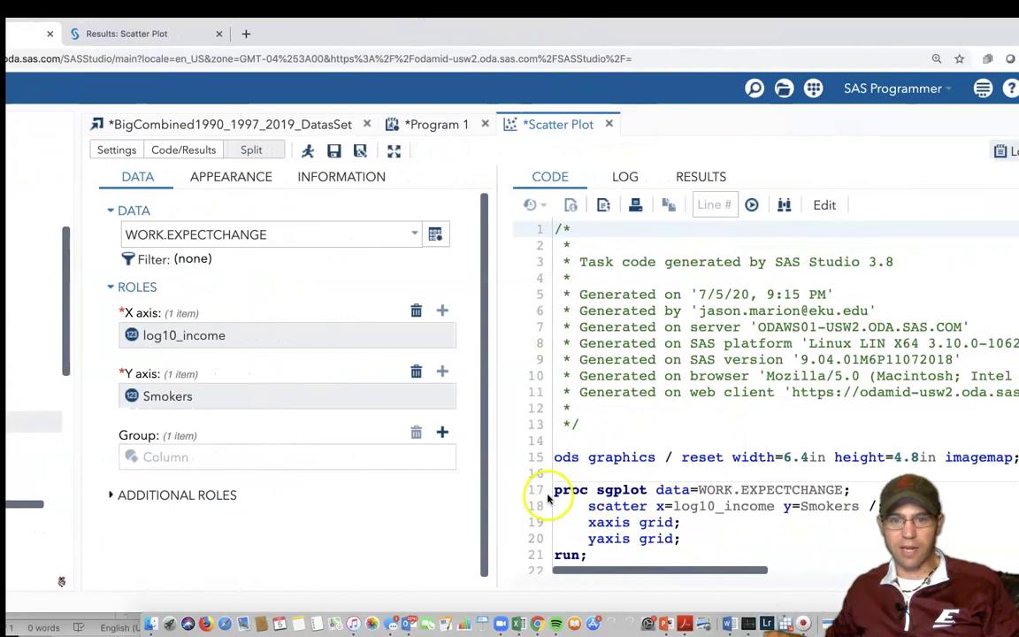
drag(554, 489, 732, 526)
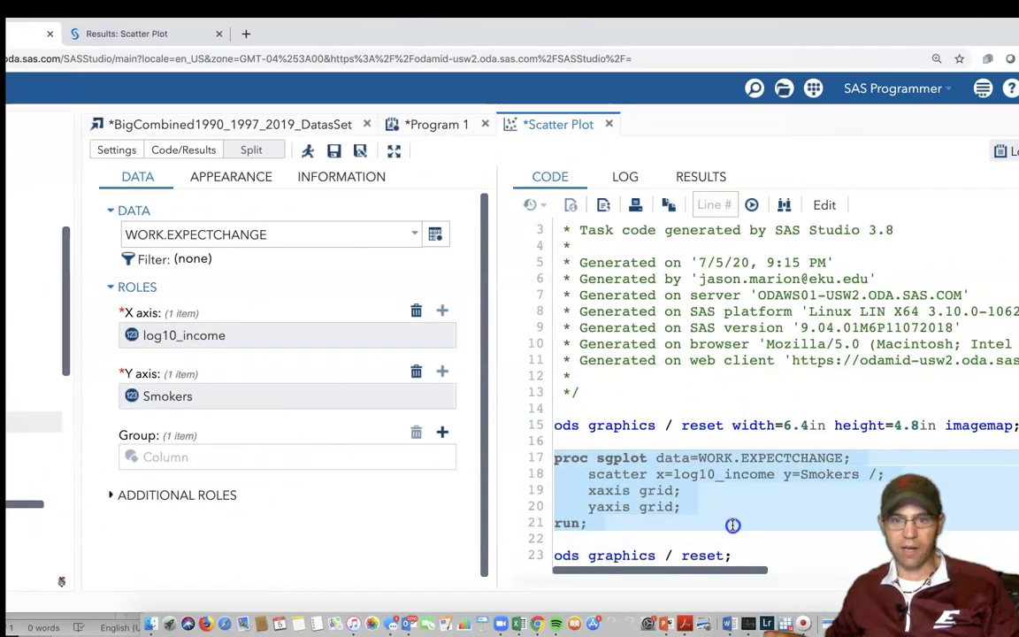
drag(407, 33, 559, 29)
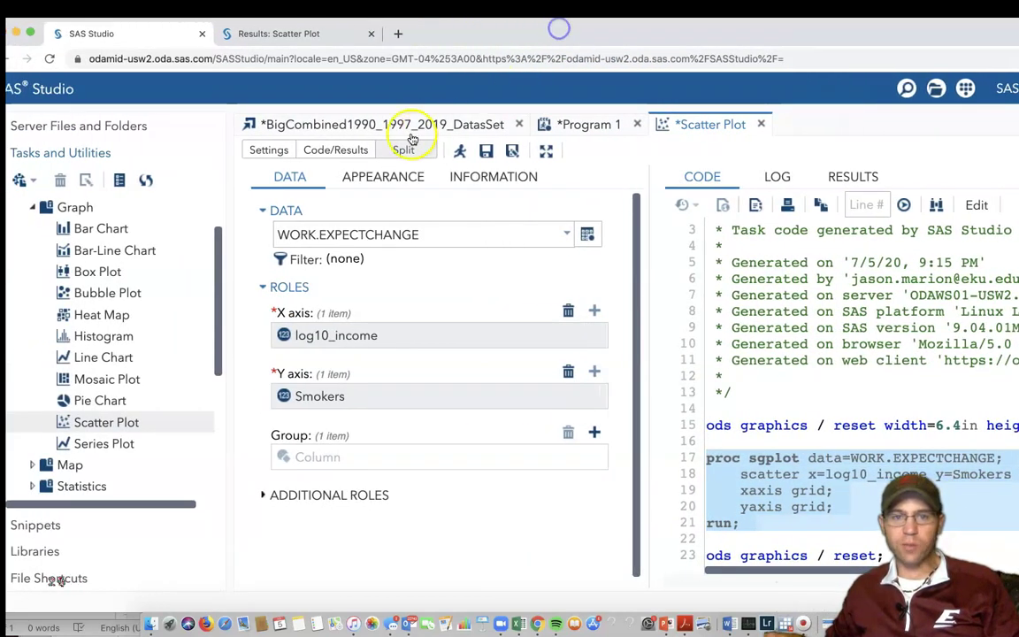
Step: Add a regression fit curve, trying degrees 2 and higher before settling on degree 1
click(393, 182)
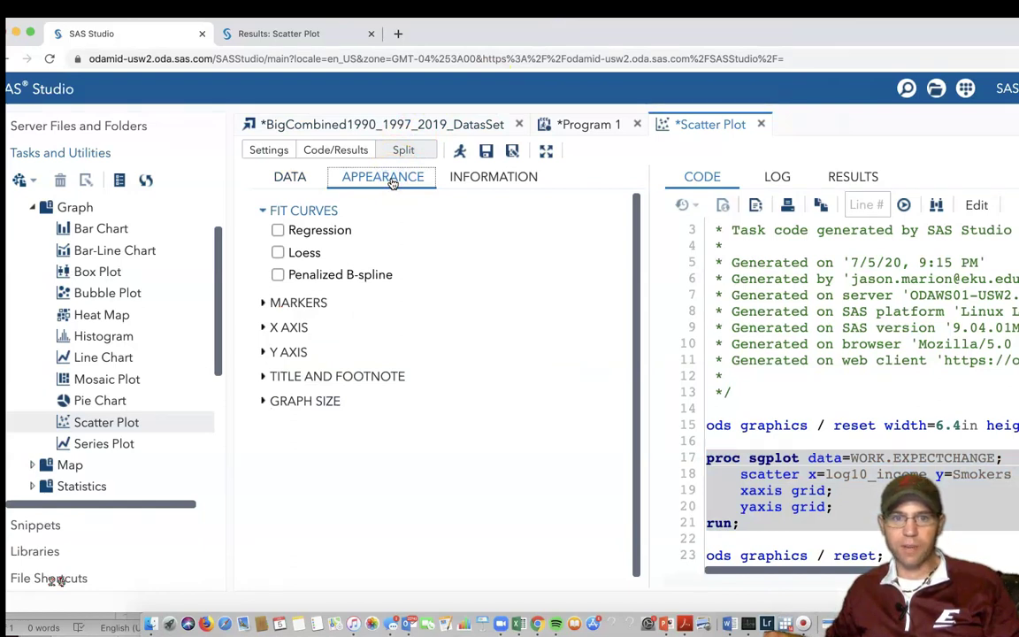
click(280, 231)
click(531, 254)
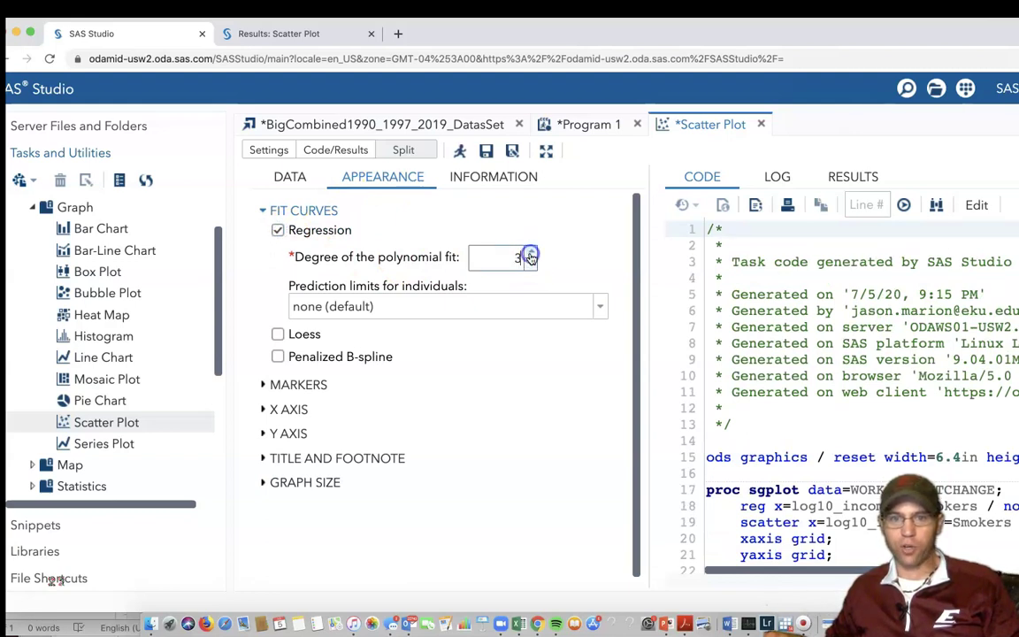
click(531, 254)
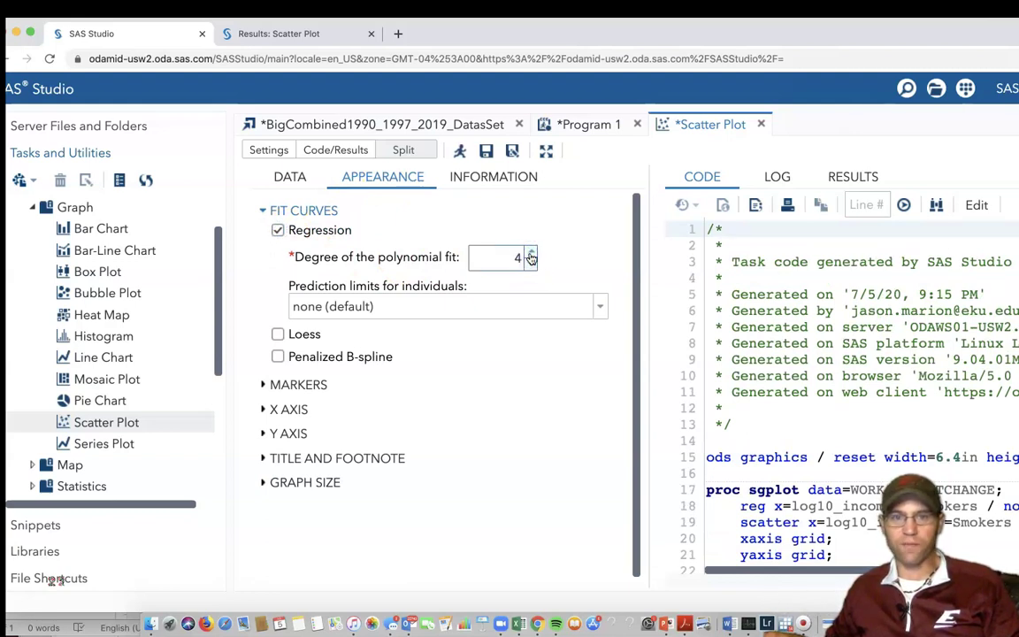
click(530, 263)
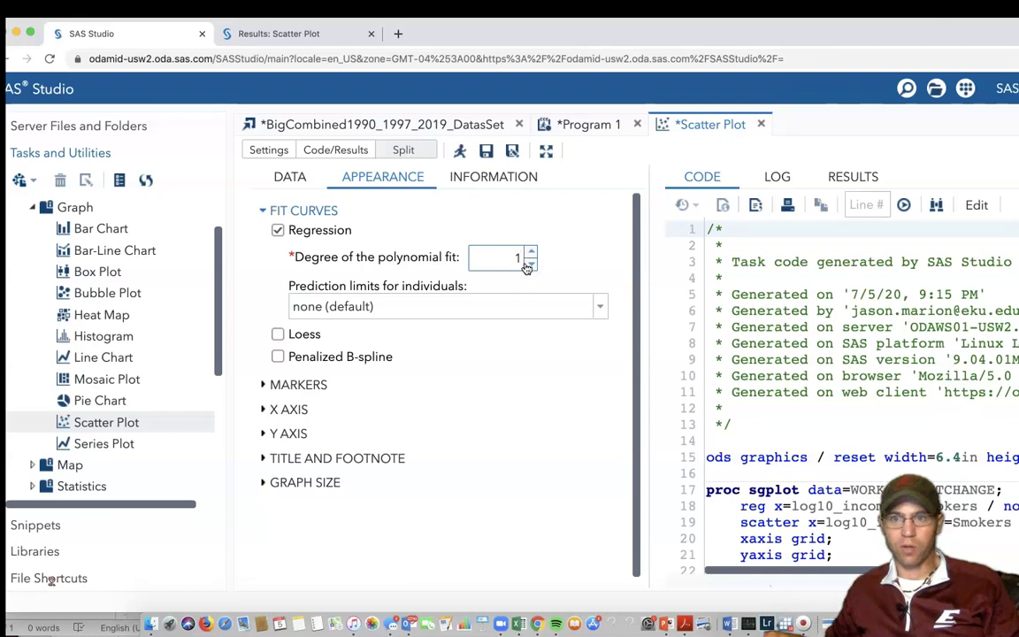
click(530, 253)
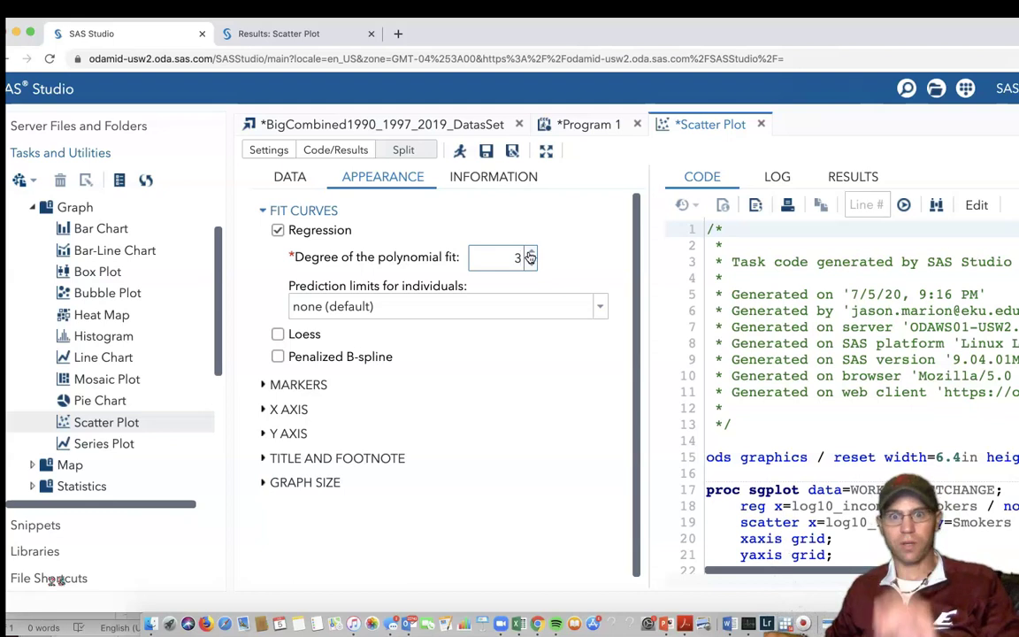
click(530, 262)
click(530, 262)
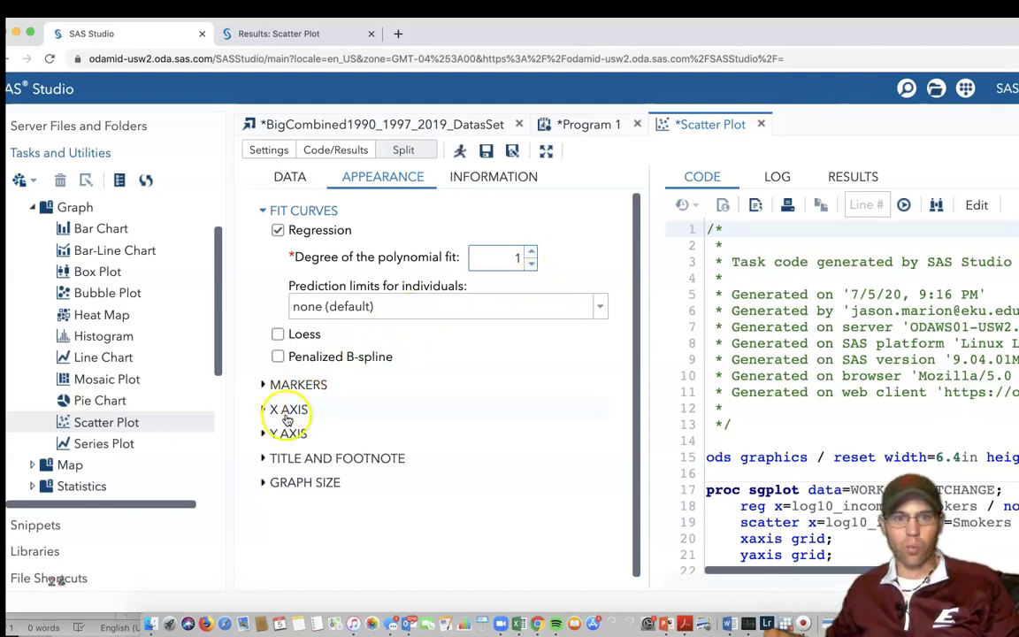
Step: Browse the Appearance sections (Title and Footnote, X axis, markers) to find the title settings
click(314, 463)
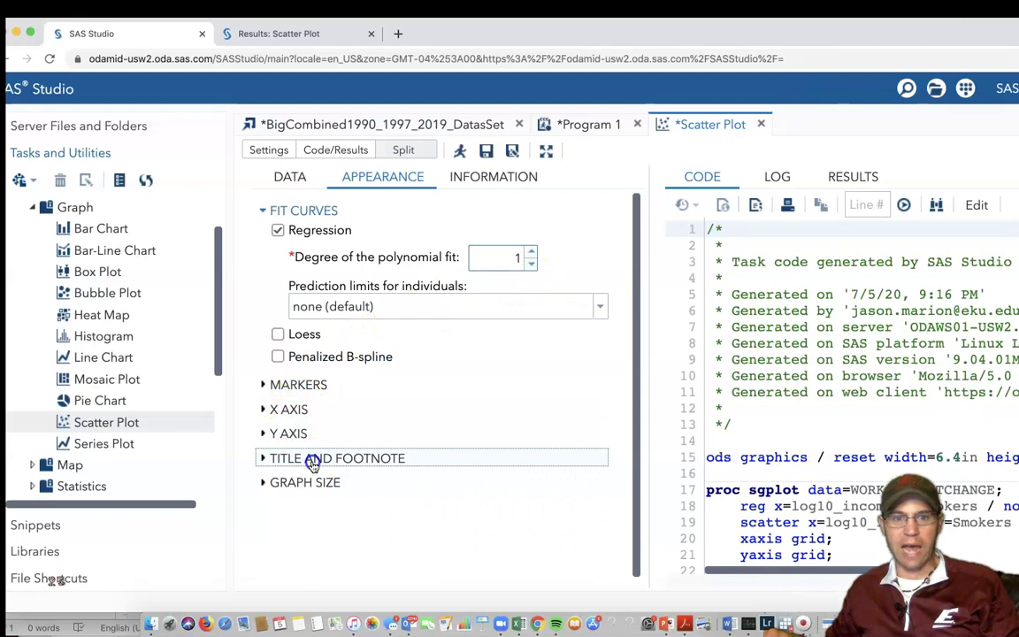
click(314, 389)
click(311, 389)
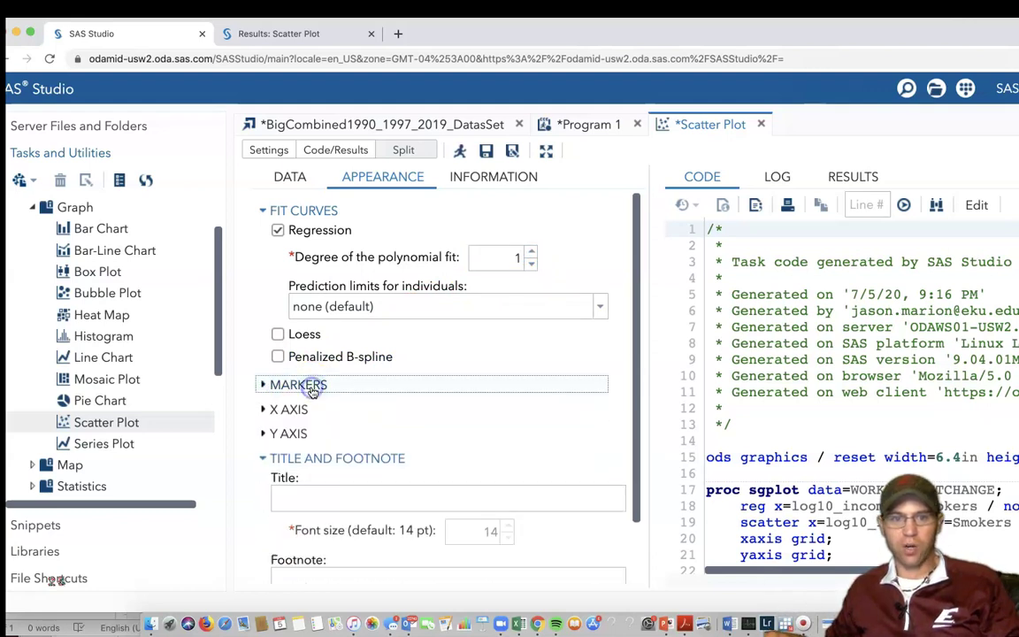
click(370, 359)
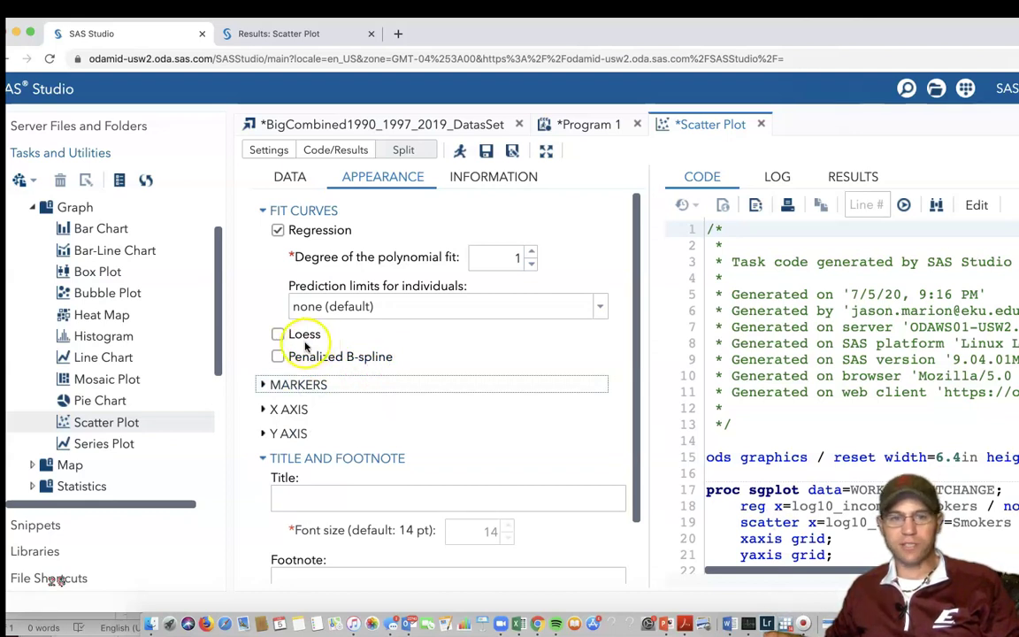
click(297, 411)
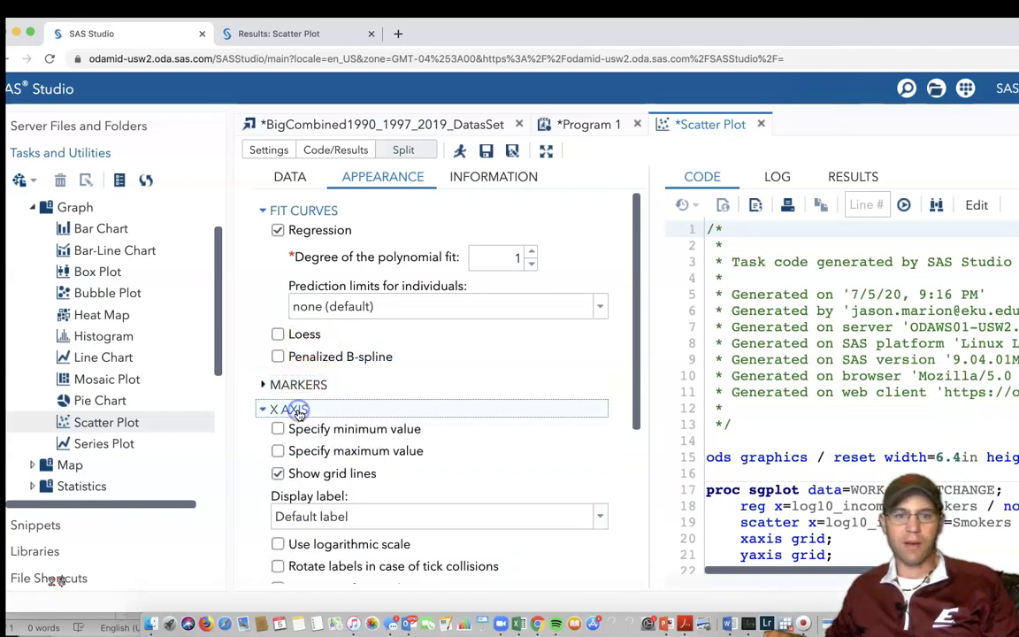
click(297, 409)
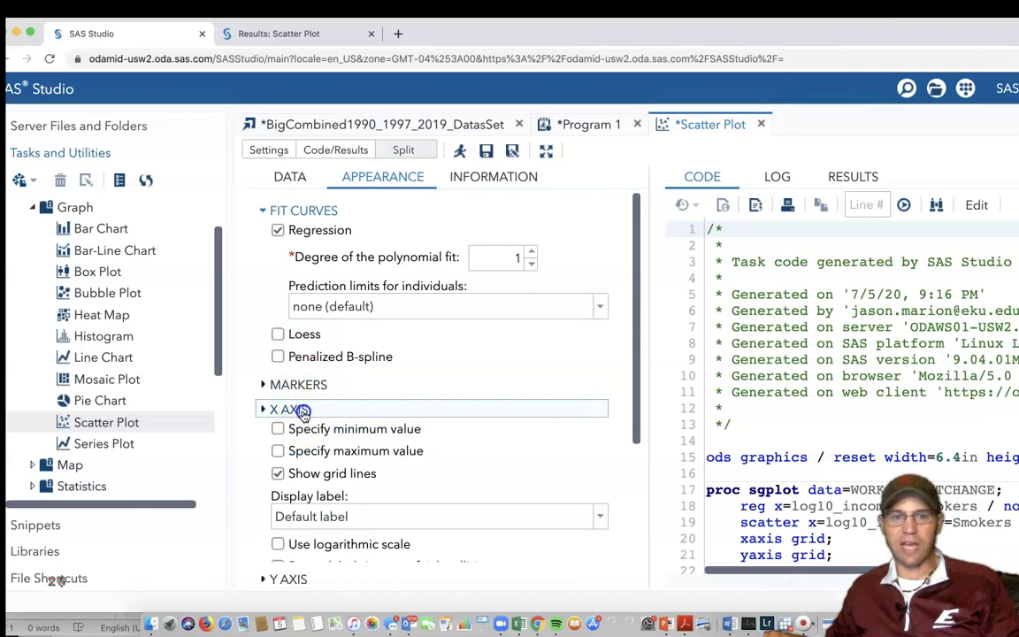
click(306, 386)
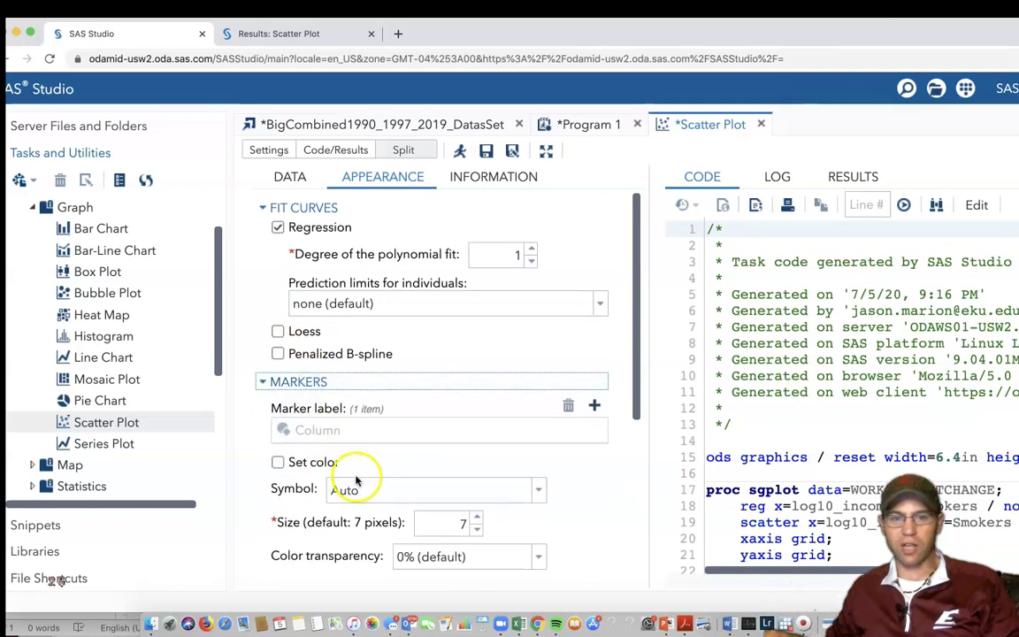
scroll(346, 460, down, 1)
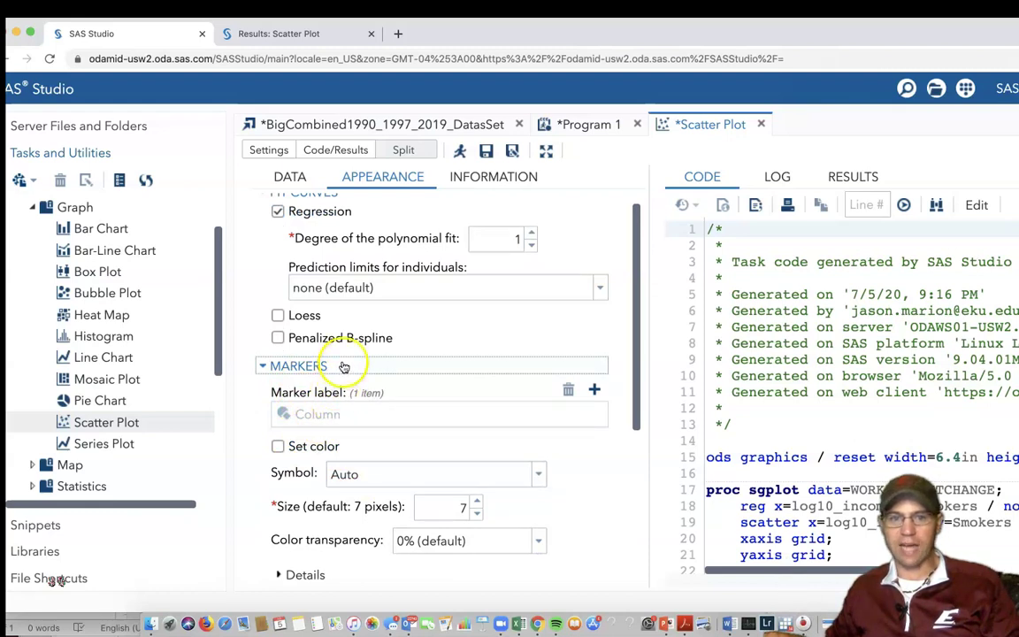
scroll(354, 363, down, 1)
click(341, 331)
click(358, 407)
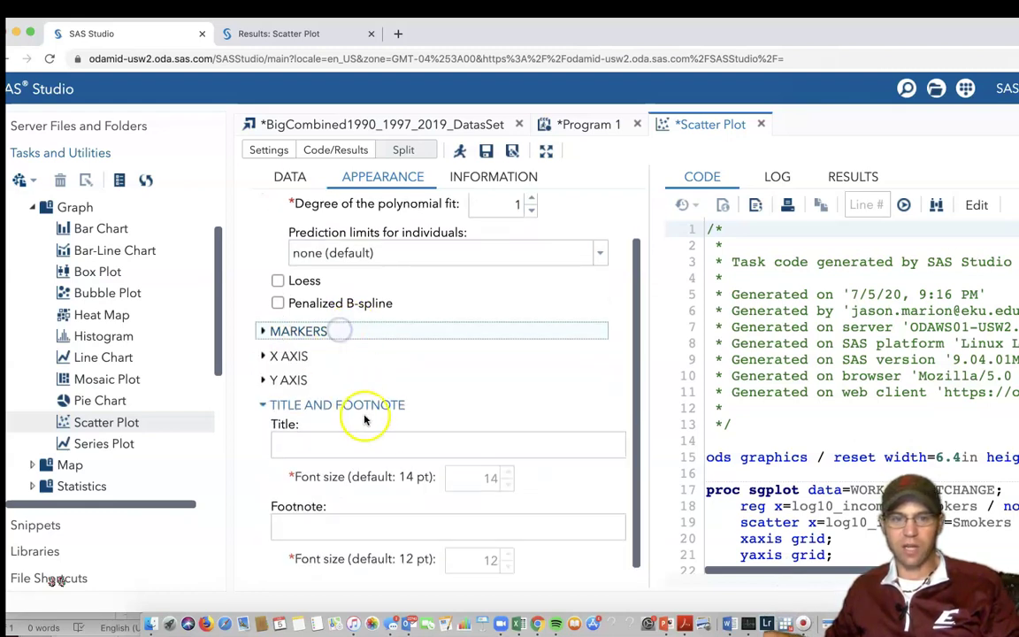
scroll(367, 433, down, 1)
Step: Enter the title 'Log10 Income vs. PctSmoking by County' and the author's initials as footnote
click(360, 424)
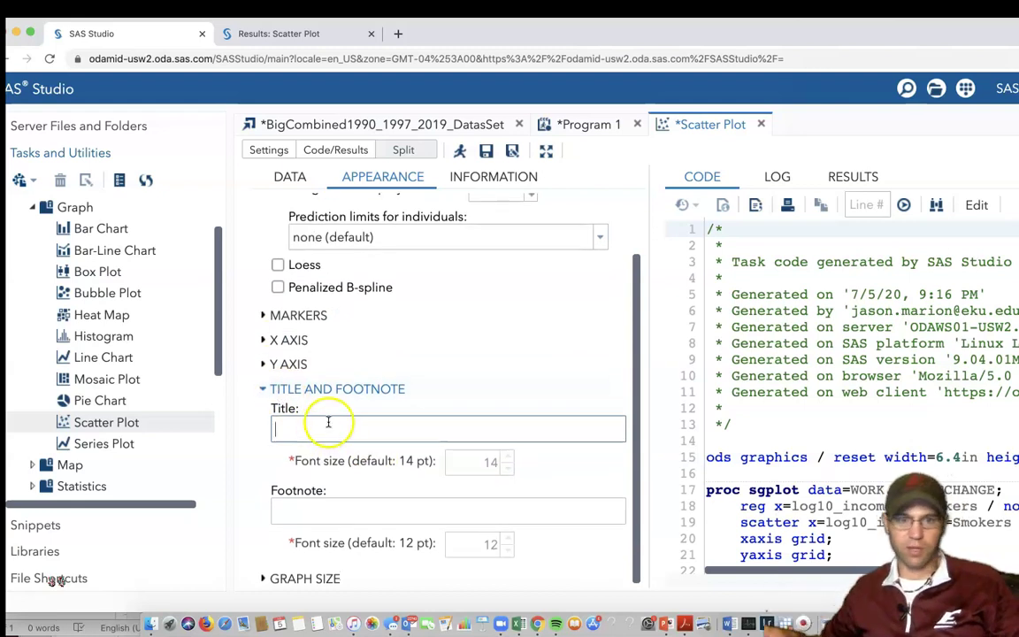
scroll(332, 423, up, 2)
scroll(373, 418, down, 2)
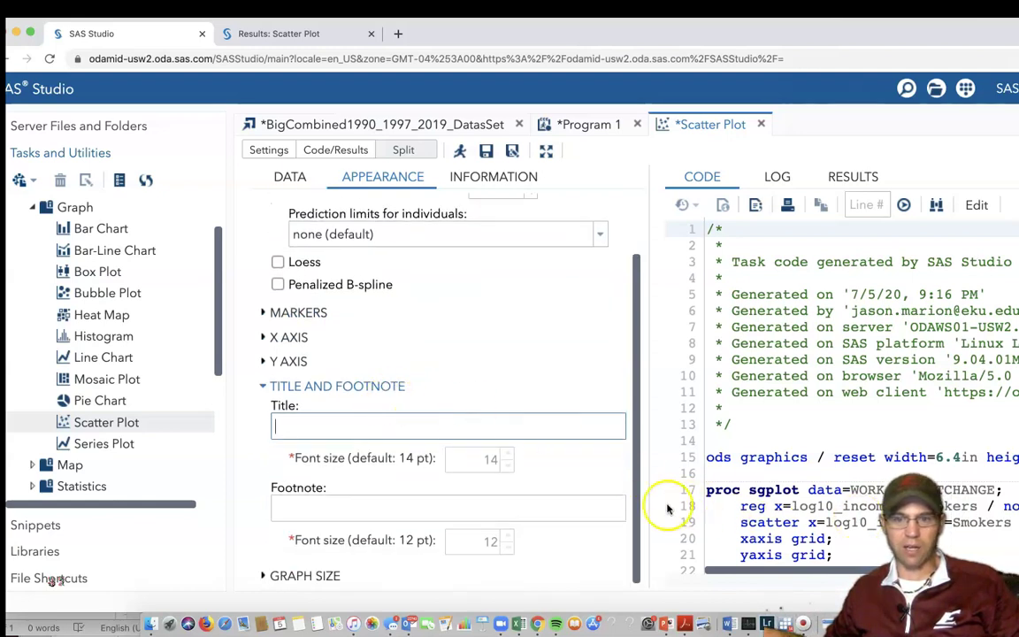
text(Log1)
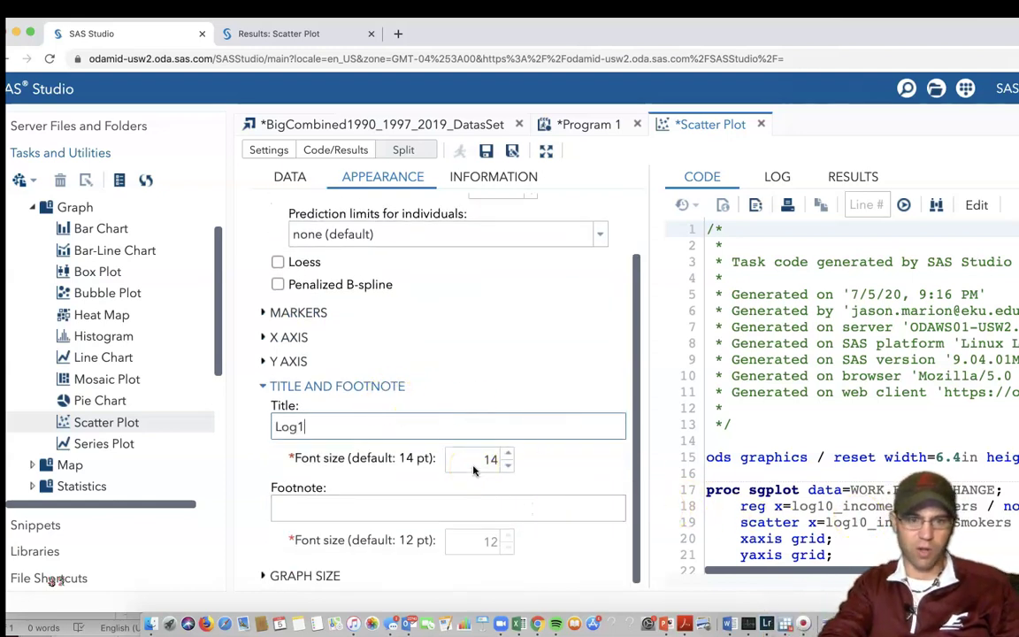
text(0 Income)
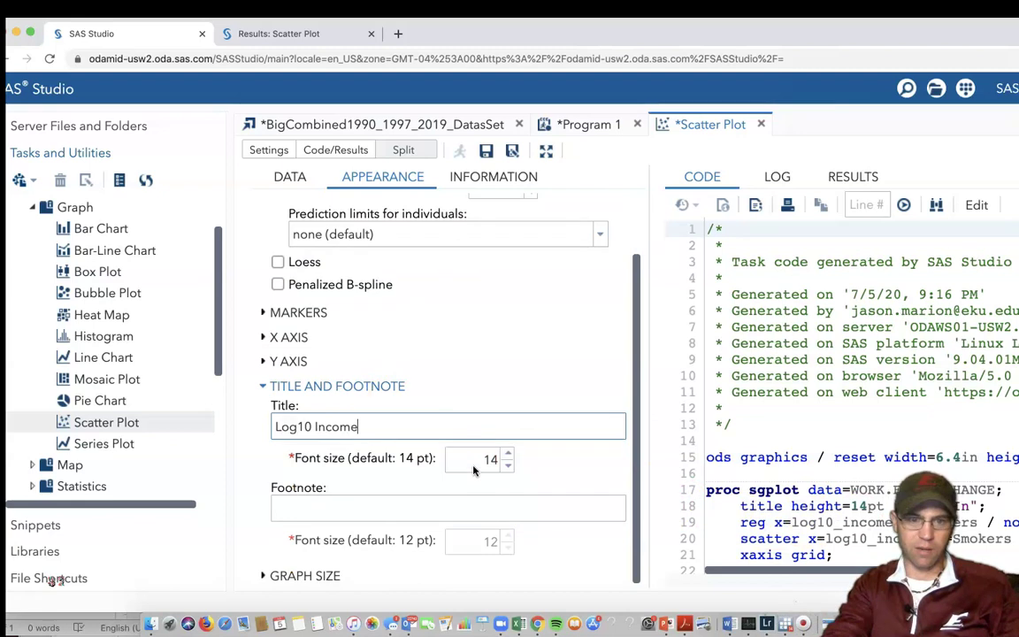
text(vs. Pct)
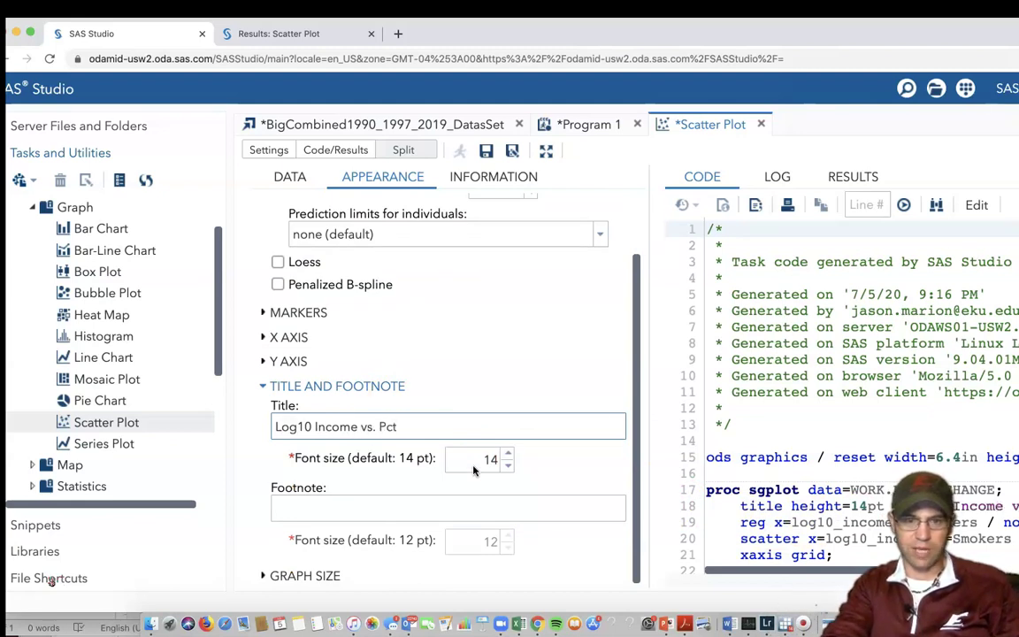
text(Smoking by County)
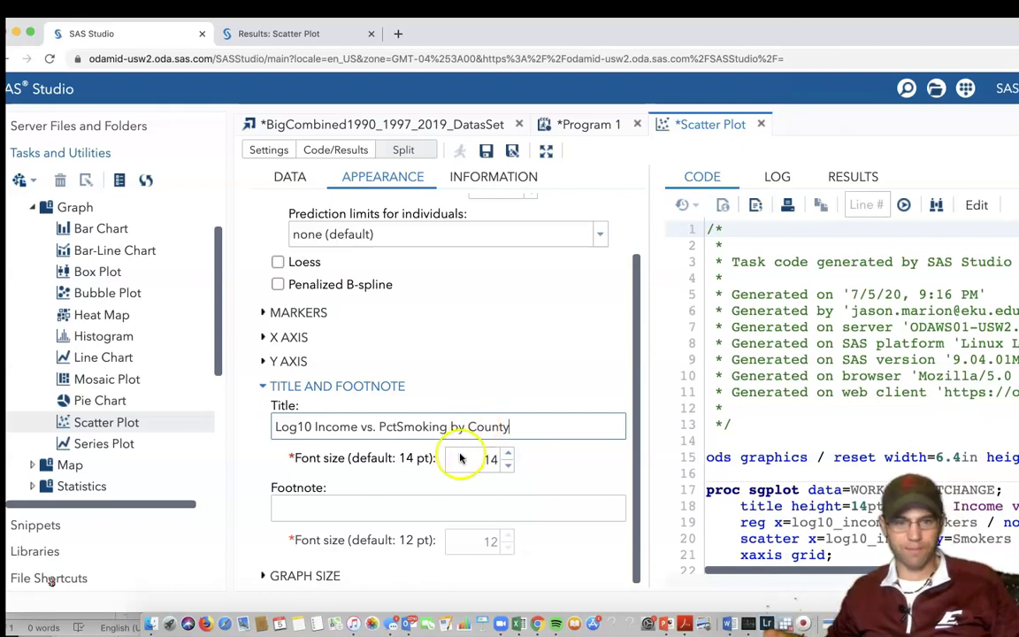
click(449, 503)
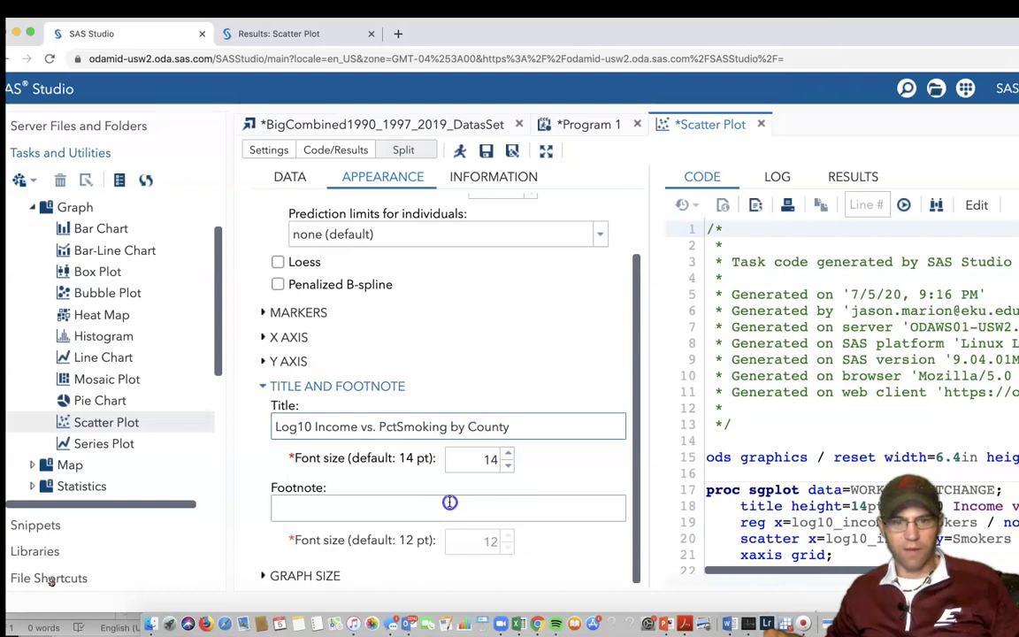
text(JWM)
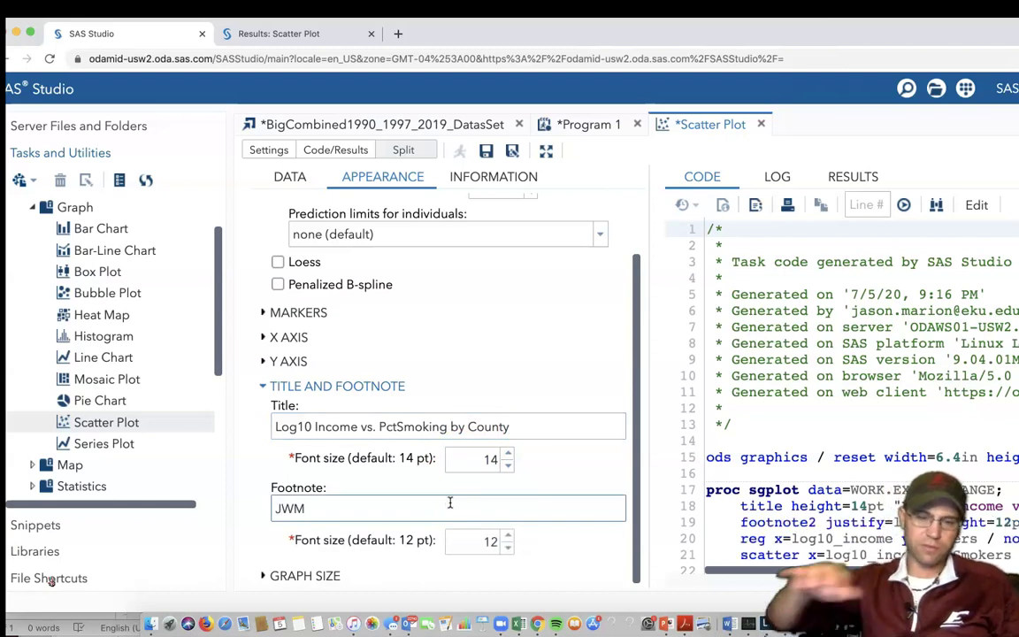
click(292, 576)
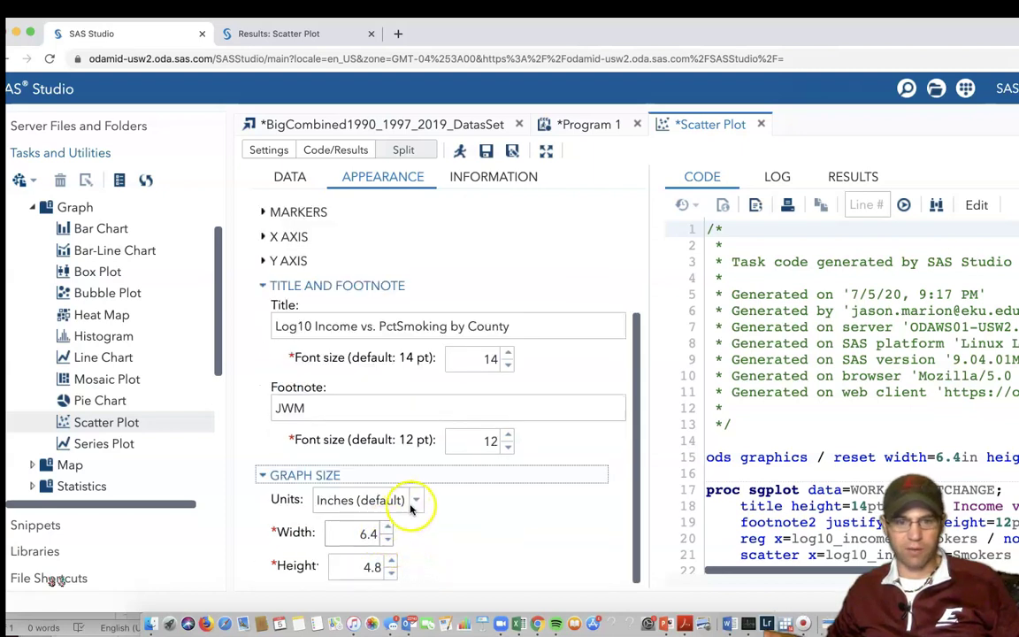
click(411, 503)
click(450, 530)
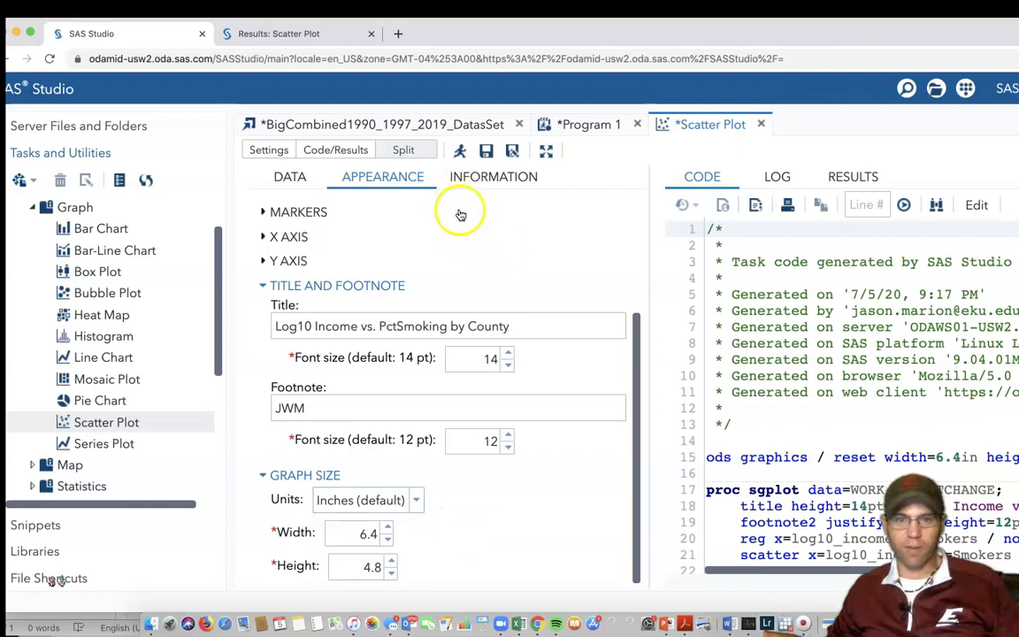
scroll(461, 277, up, 4)
click(491, 180)
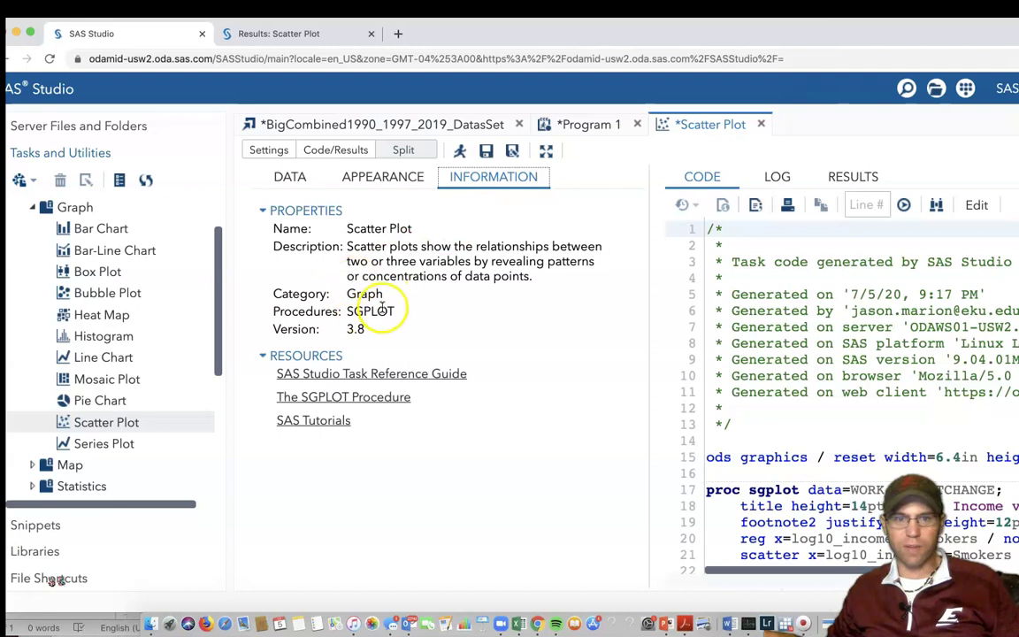
click(382, 178)
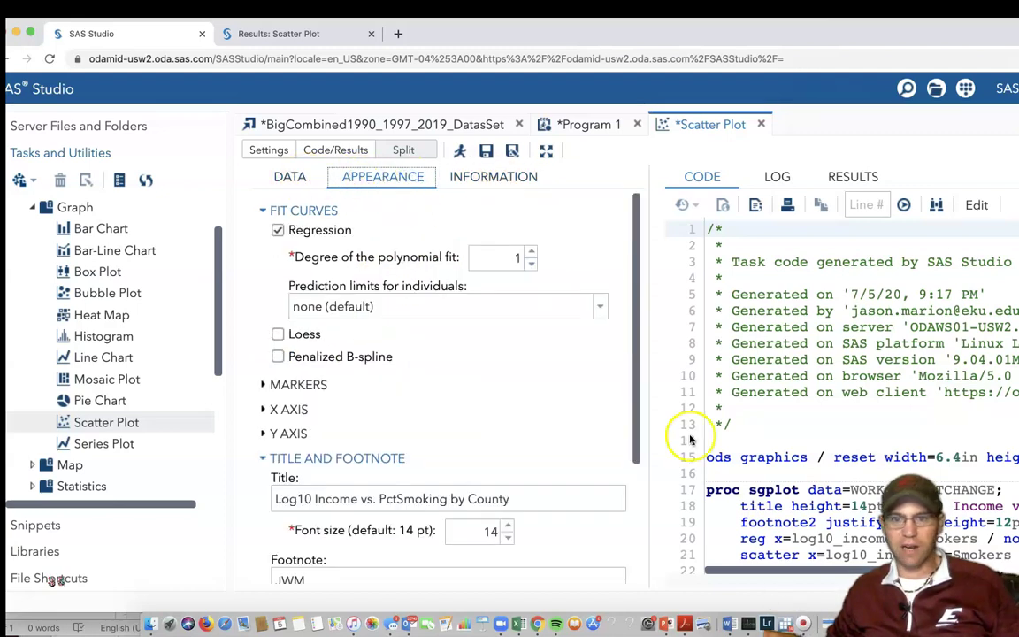
Step: Run the Scatter Plot task to draw % Smokers against log10 income with its regression line
scroll(790, 509, down, 3)
drag(673, 32, 475, 29)
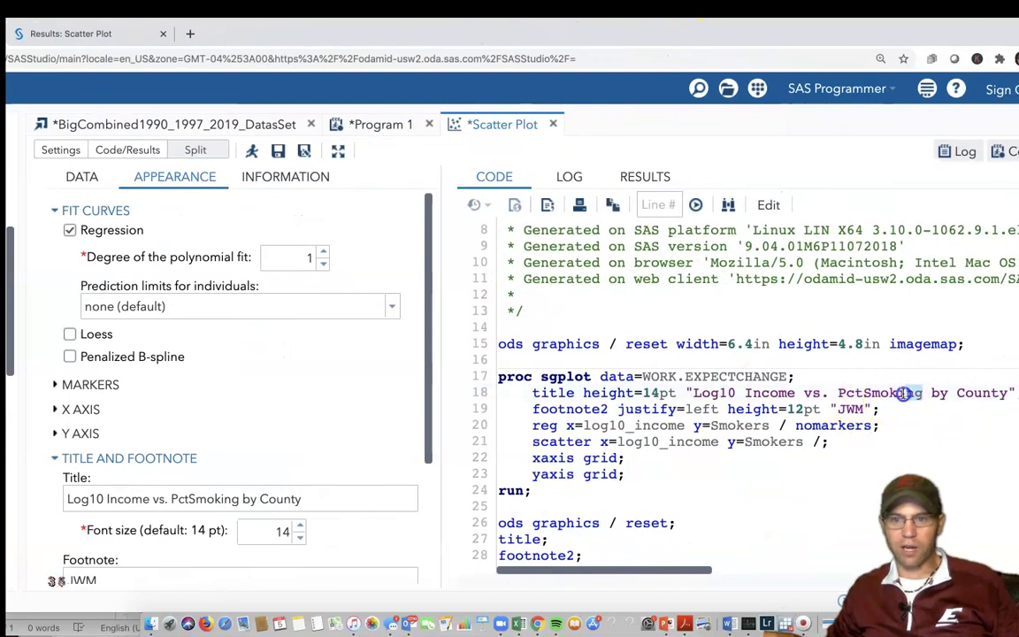
drag(423, 34, 558, 35)
click(612, 490)
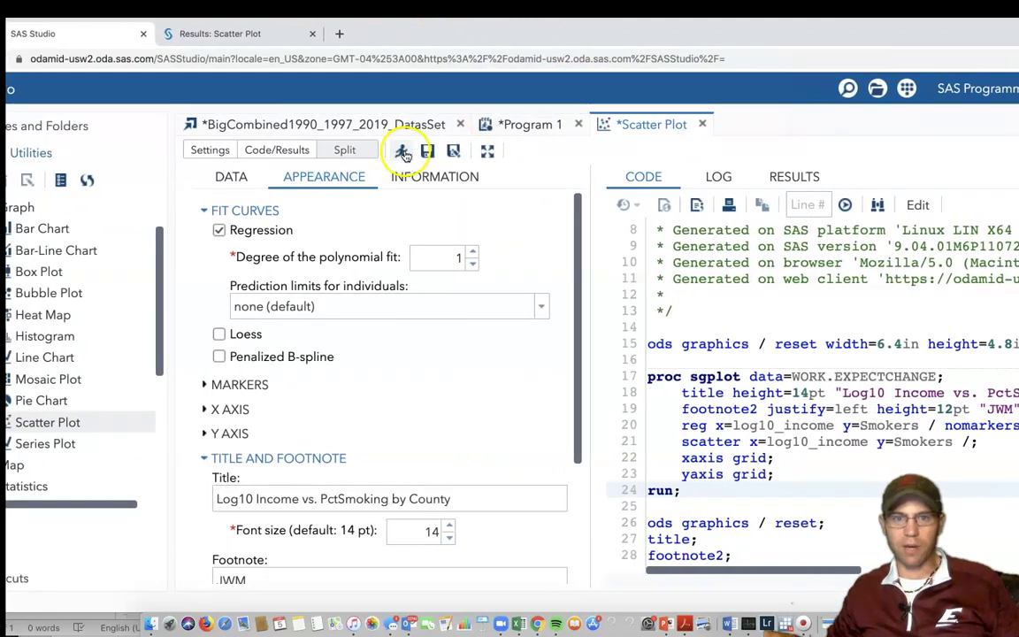
click(403, 151)
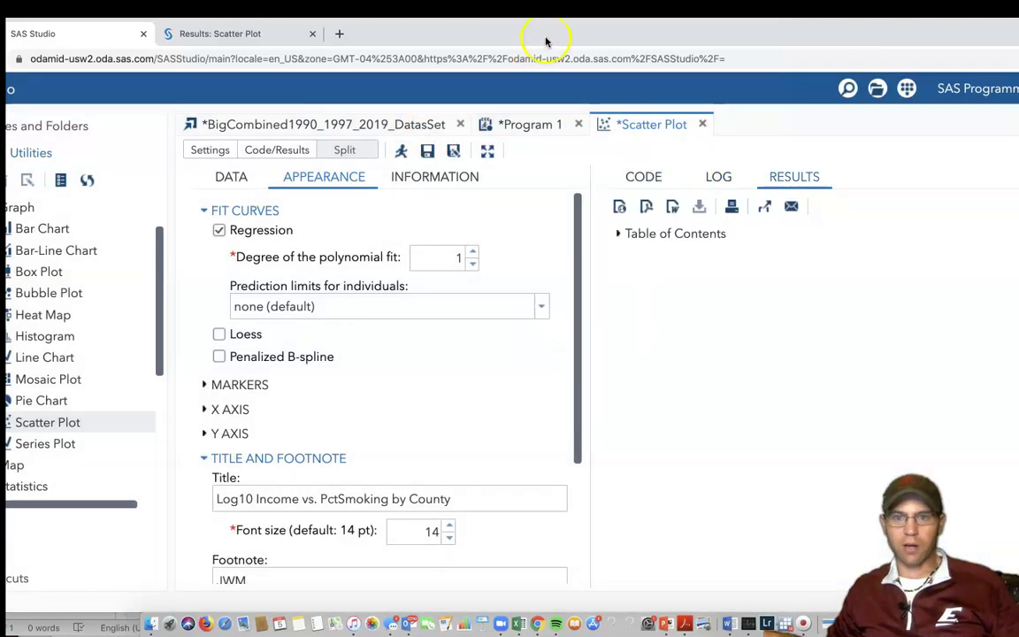
drag(528, 41, 203, 36)
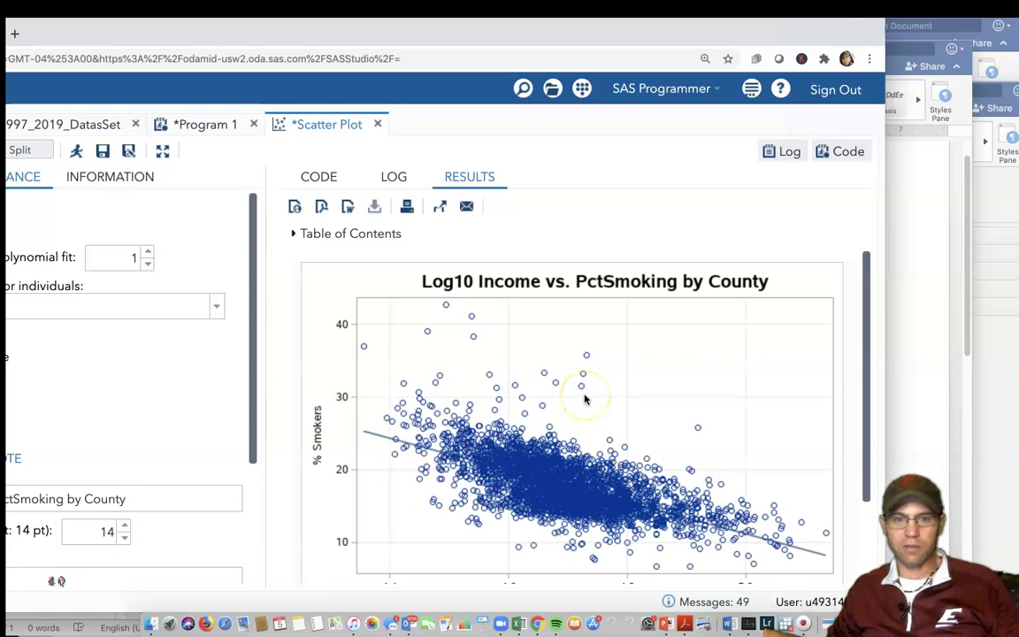
Step: Scroll through the generated plot to inspect its legend and initials footnote
scroll(637, 443, down, 3)
scroll(641, 429, up, 2)
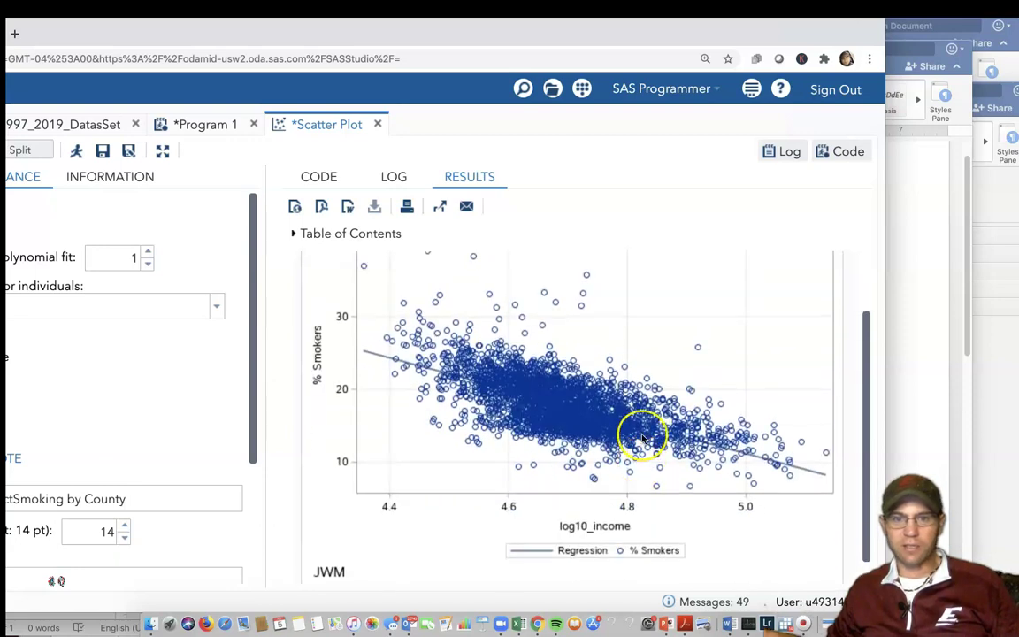
scroll(641, 438, up, 1)
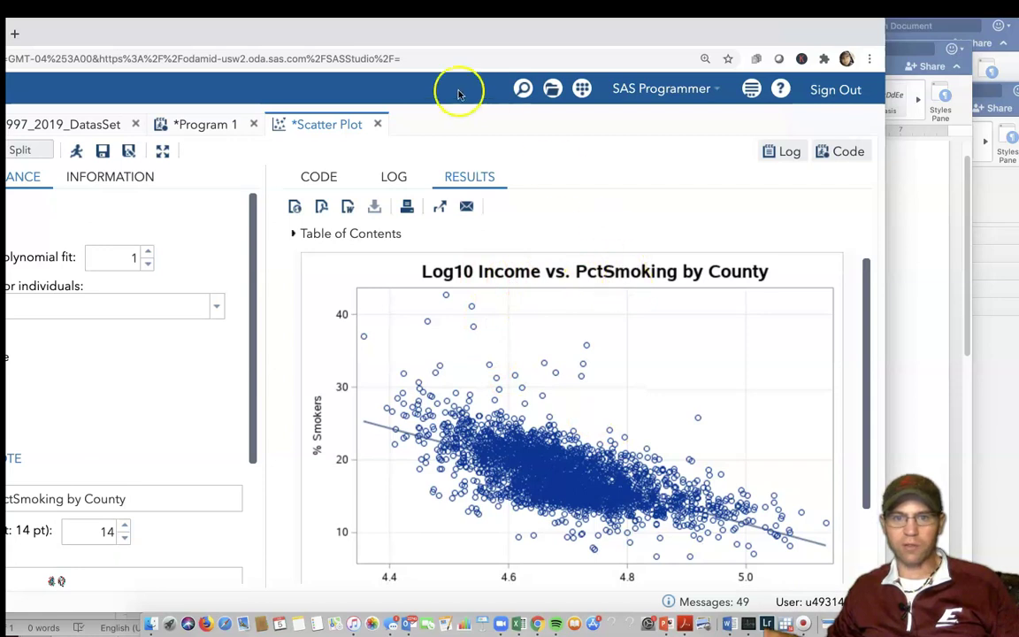
drag(427, 36, 660, 32)
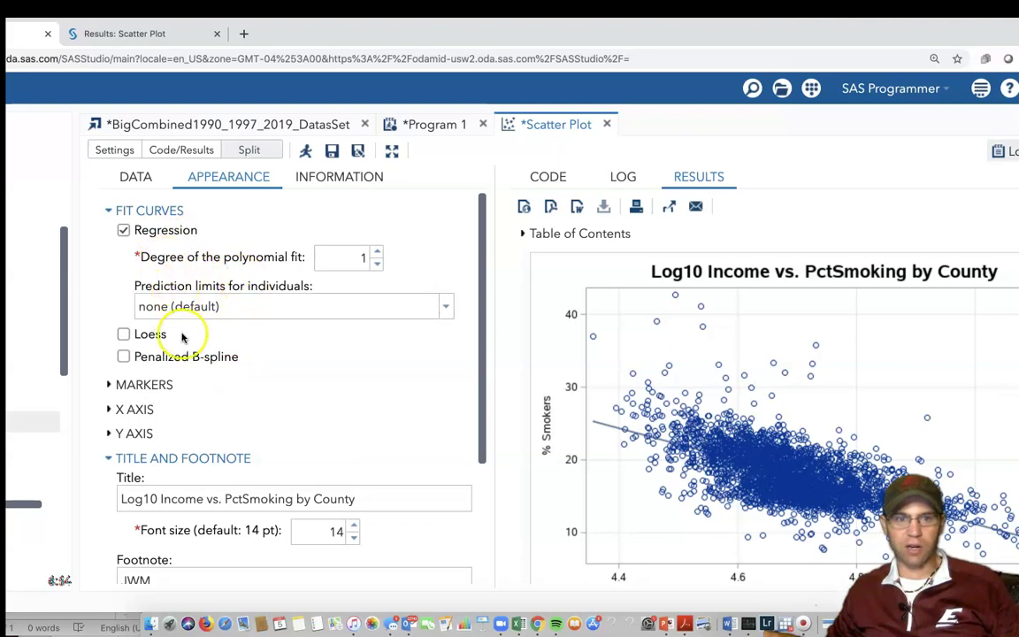
Step: Set prediction limits for individuals to 95% on the regression fit
scroll(204, 358, down, 1)
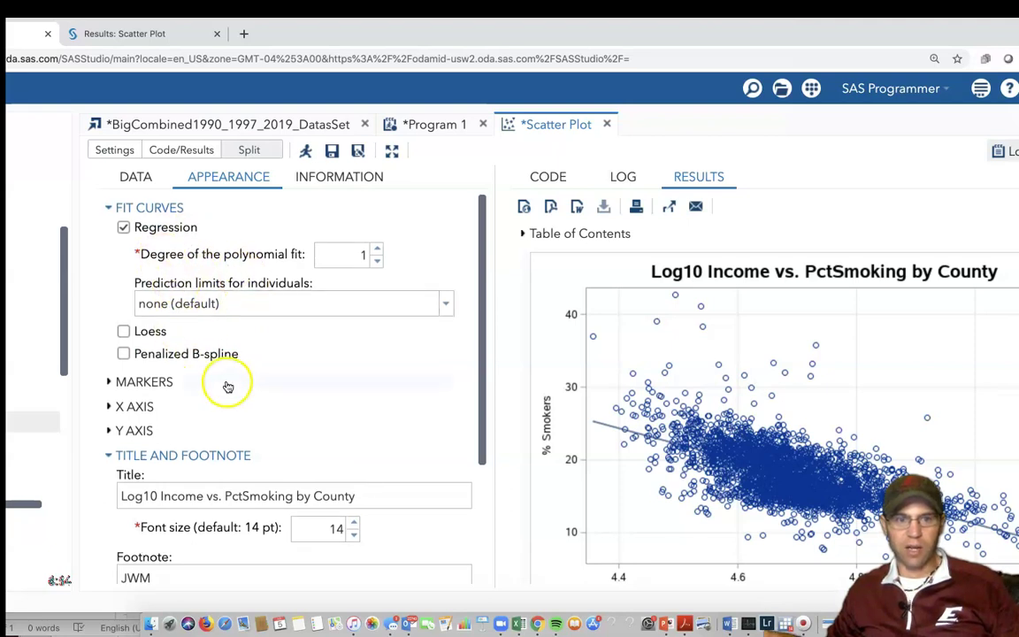
click(200, 306)
click(210, 371)
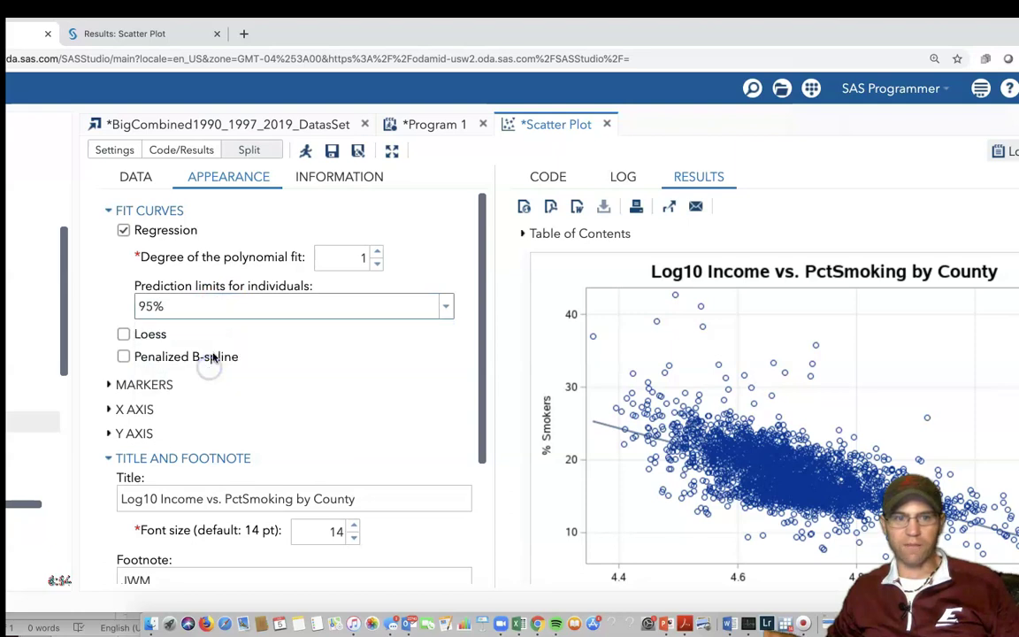
mouse_move(324, 40)
mouse_down()
mouse_move(493, 33)
mouse_move(410, 20)
mouse_move(466, 21)
mouse_move(329, 18)
mouse_up()
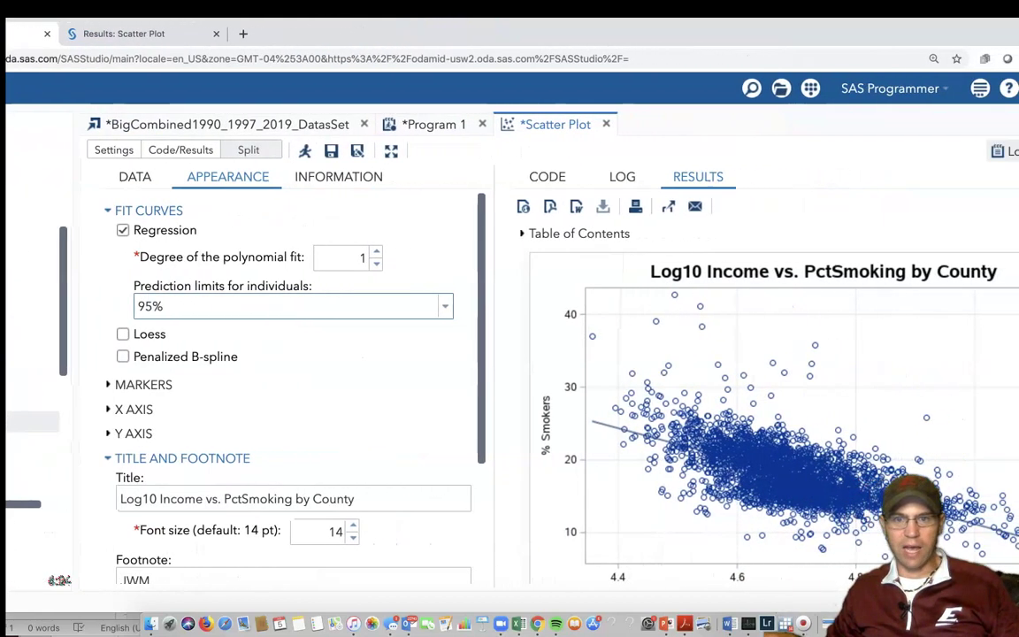
Step: Check the new regression options in the generated code and rerun the task
click(528, 180)
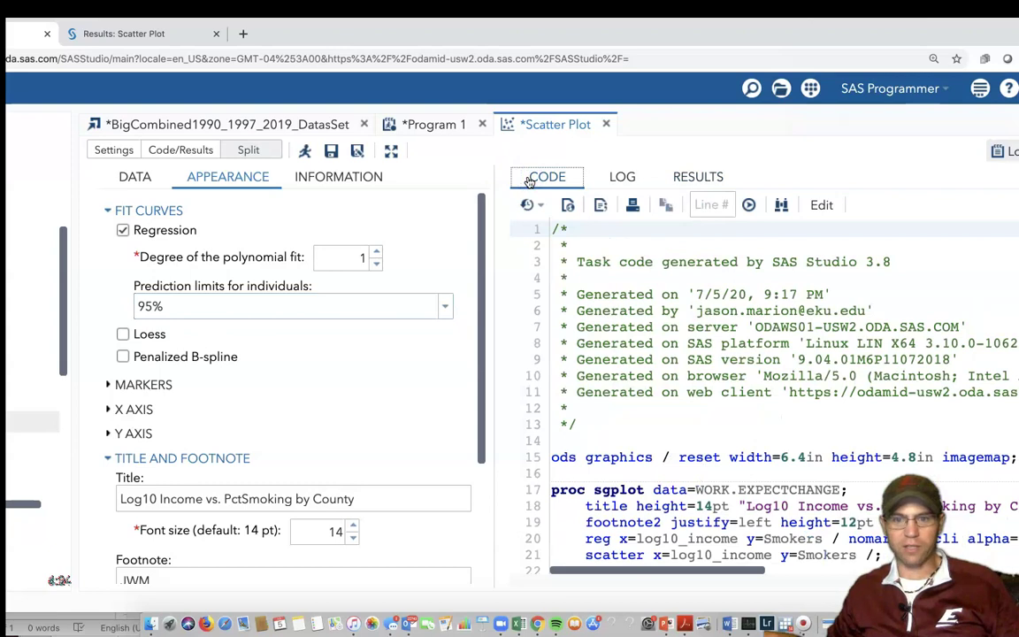
scroll(870, 534, down, 3)
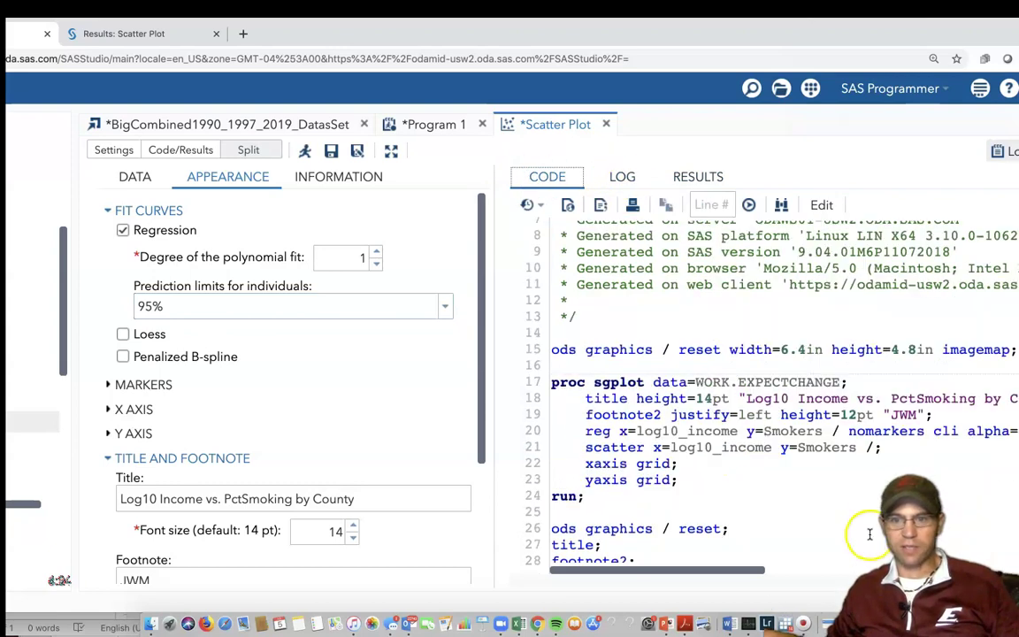
drag(620, 33, 454, 35)
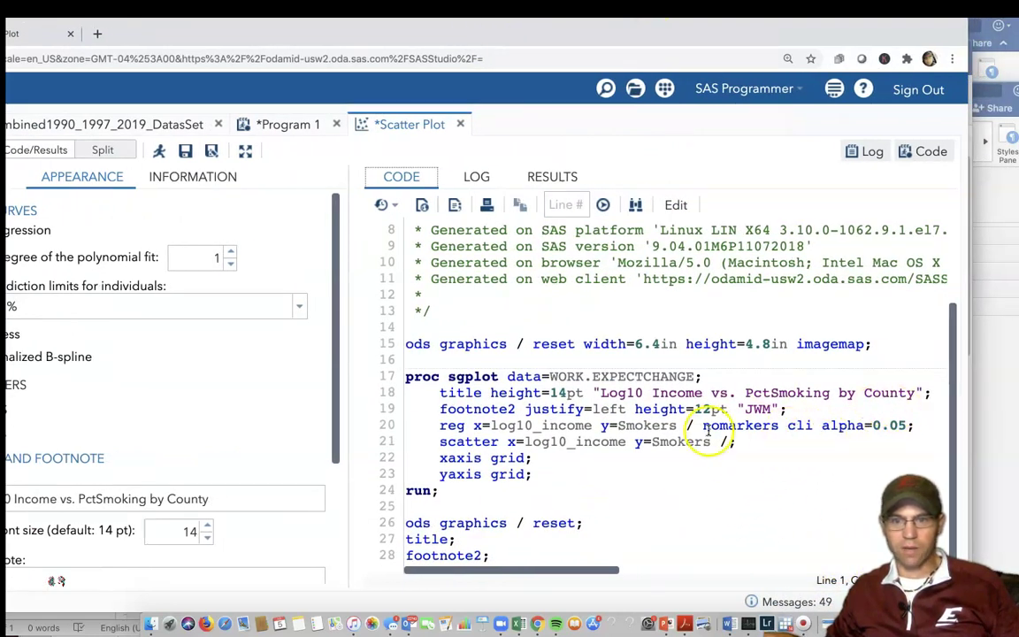
drag(703, 426, 905, 427)
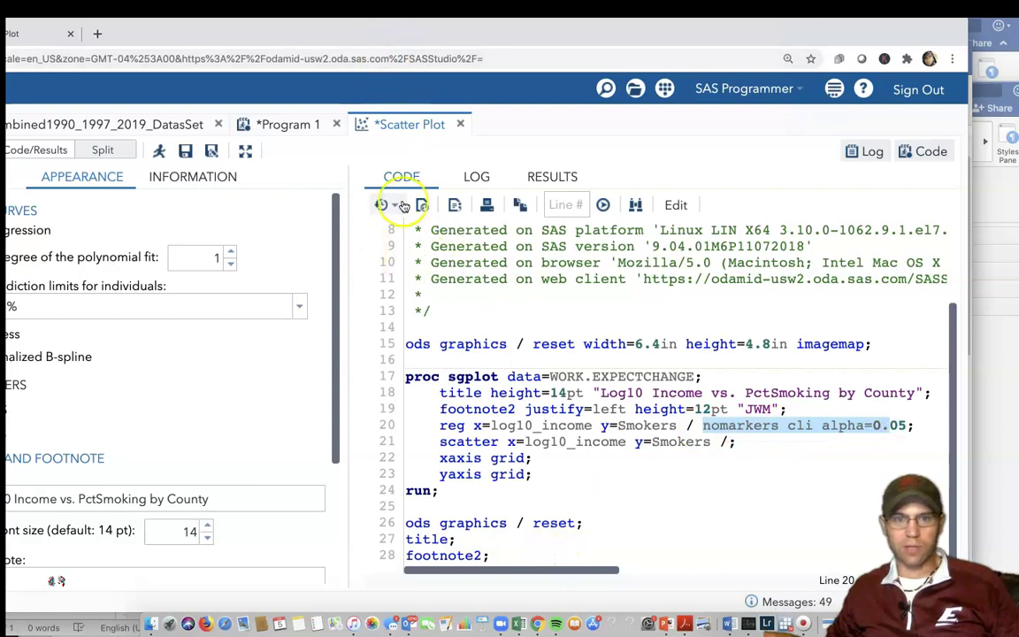
scroll(375, 445, up, 3)
scroll(376, 444, up, 2)
click(160, 152)
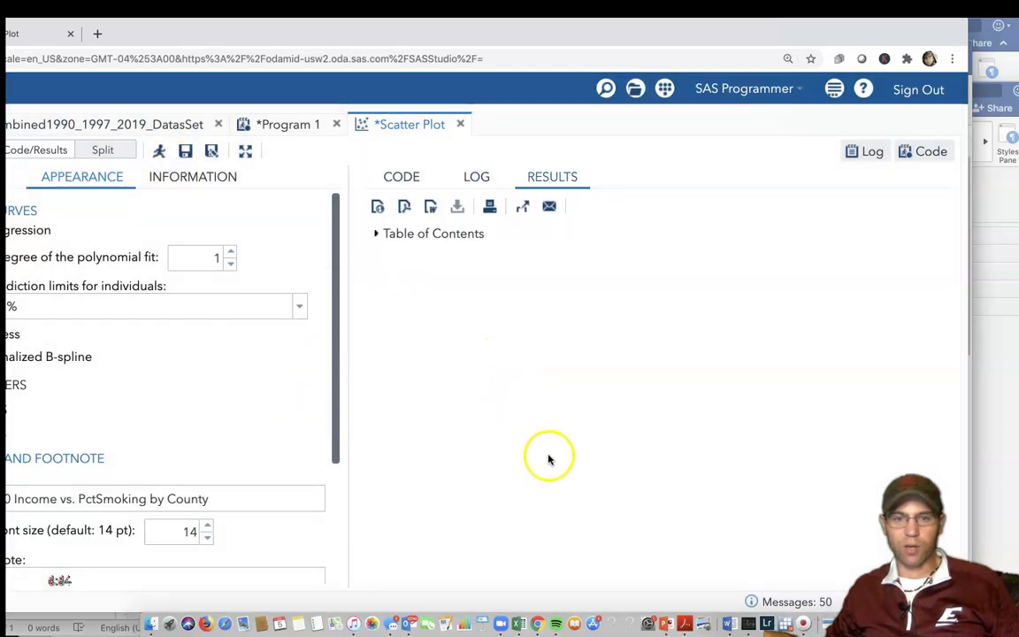
Step: Inspect the refreshed plot's dashed 95% prediction-limit bands in the results
drag(477, 40, 375, 18)
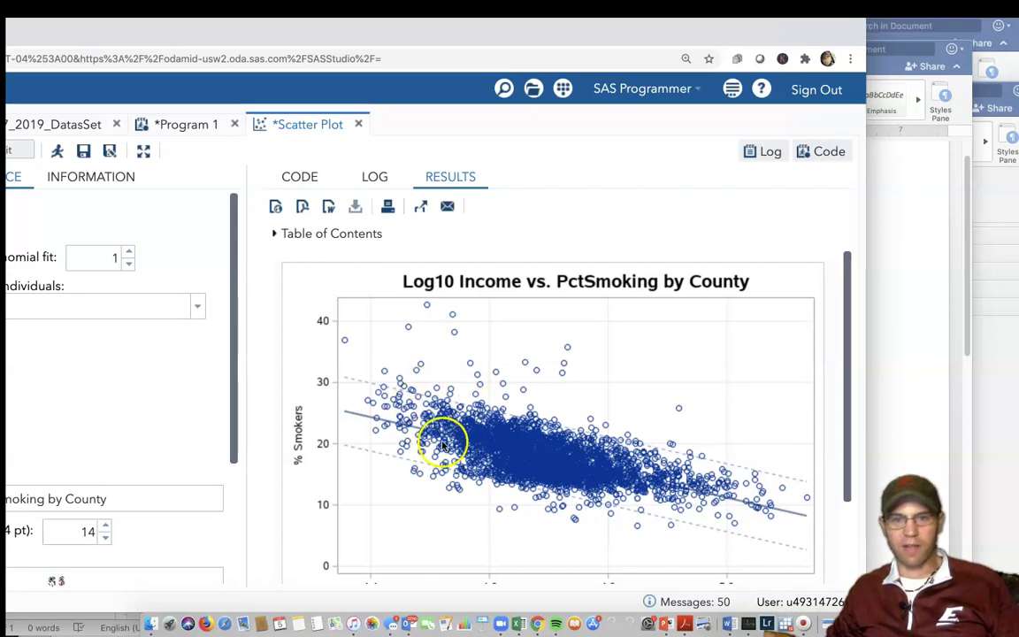
scroll(620, 502, down, 1)
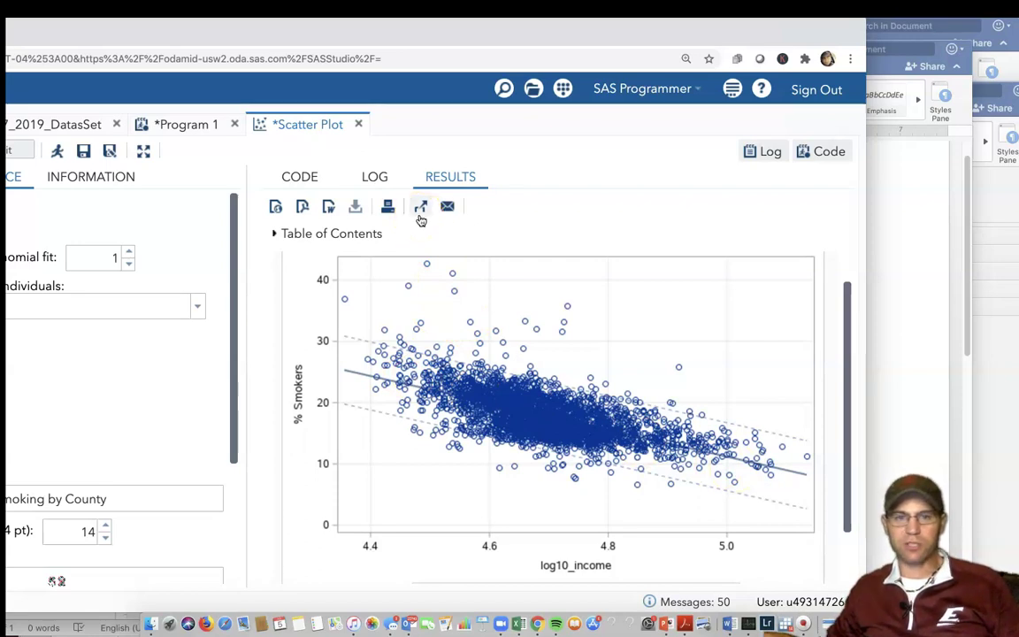
click(485, 304)
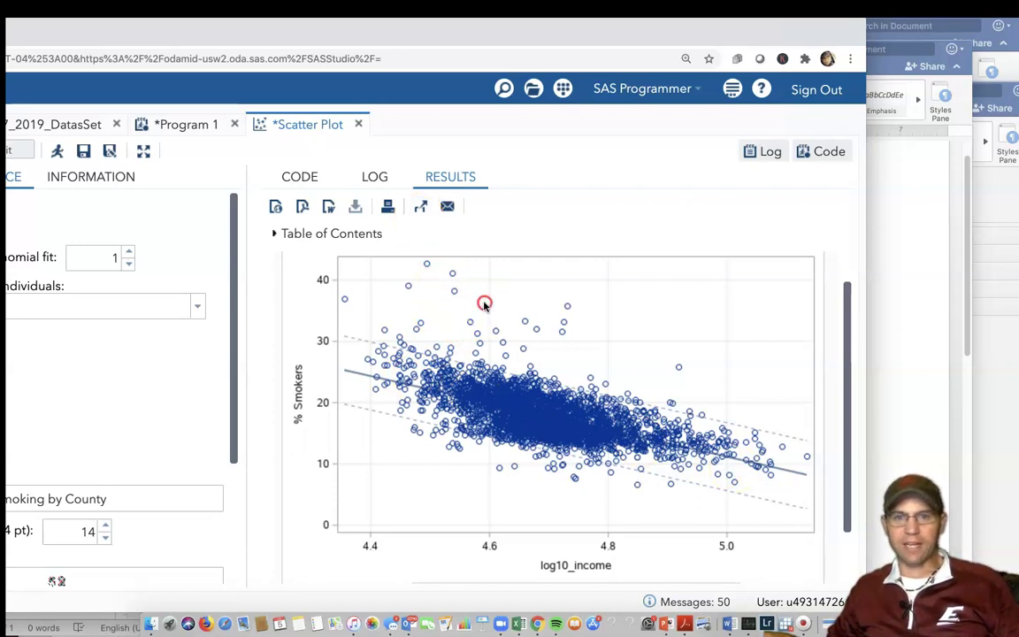
Step: Download Scatter Plot-results.pdf, review it in Acrobat, then close it and move Acrobat aside
click(302, 209)
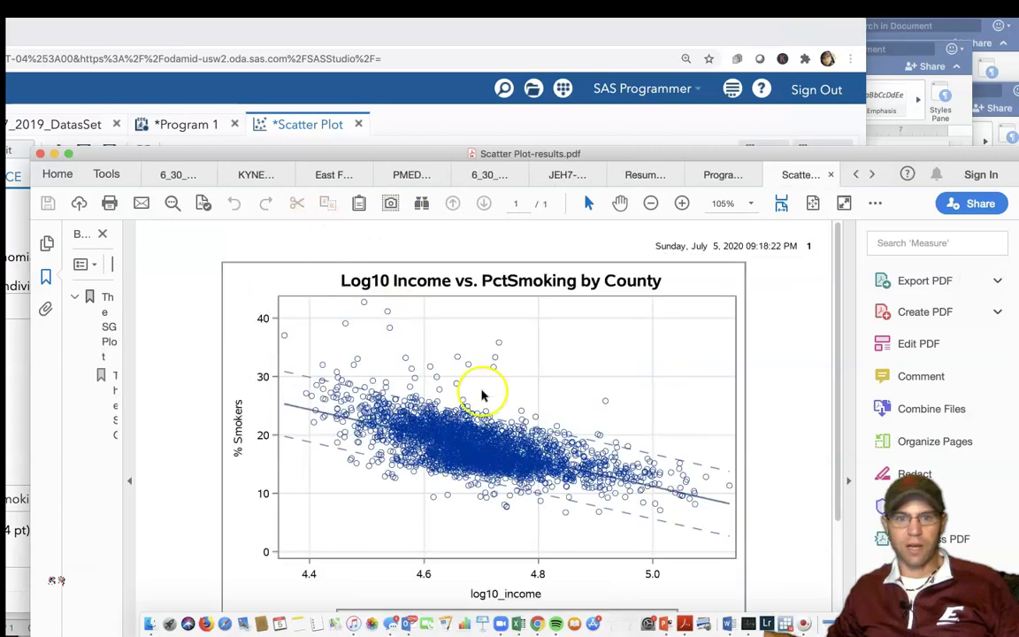
scroll(513, 412, down, 2)
scroll(538, 425, down, 5)
scroll(539, 424, up, 5)
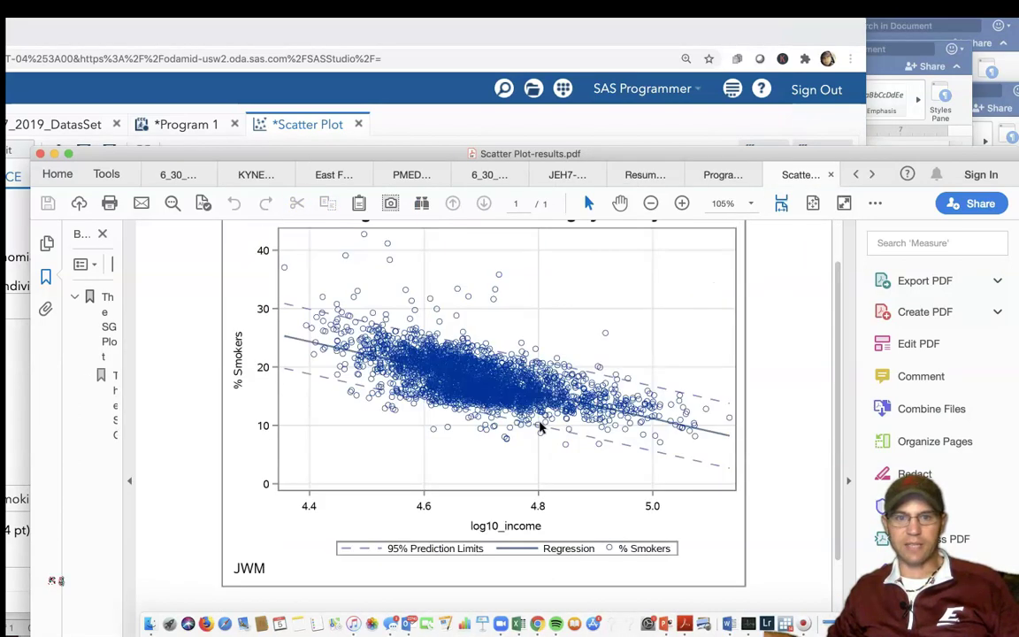
click(832, 174)
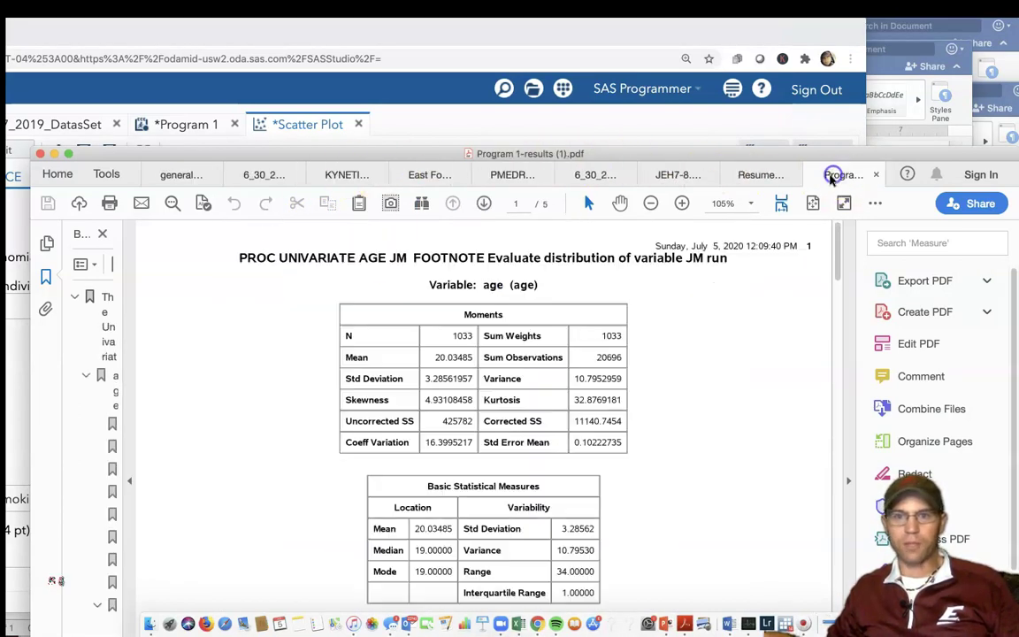
drag(681, 156, 679, 607)
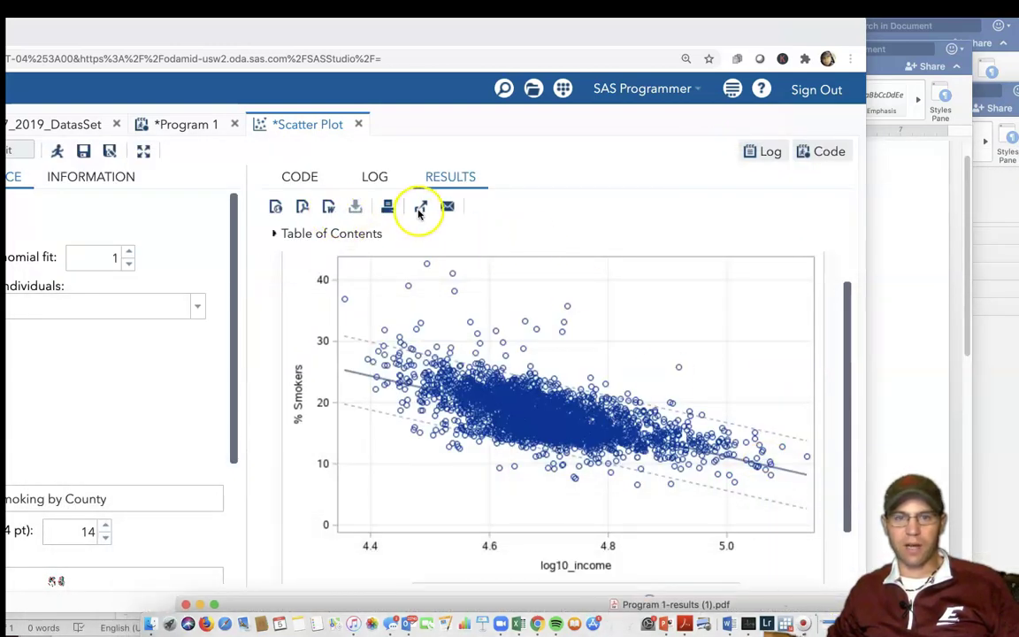
Step: Show the titled scatter plot results in a separate browser tab and copy the plot image
click(420, 211)
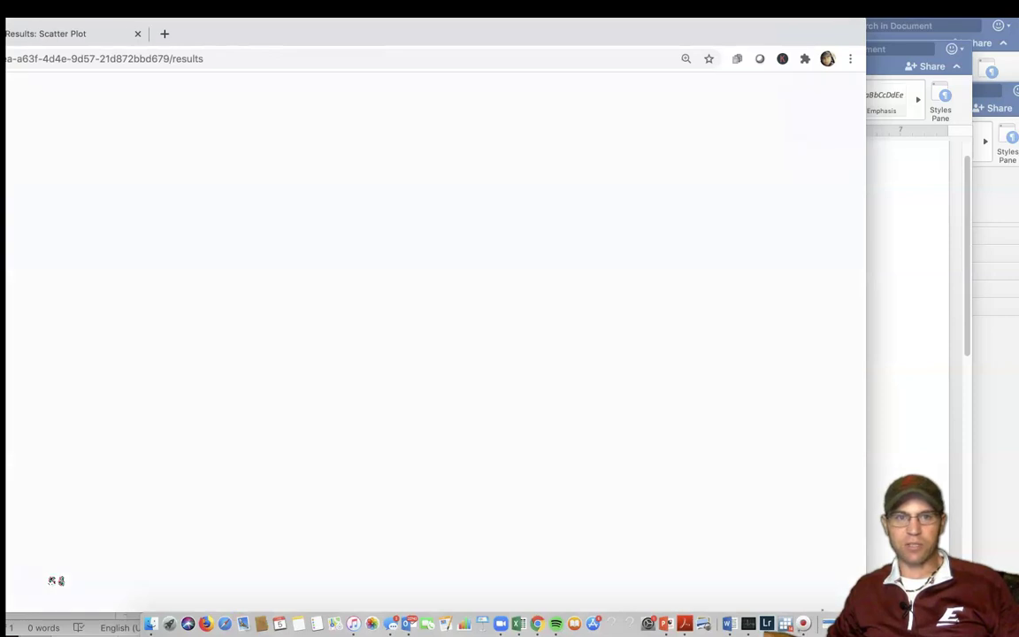
drag(317, 29, 528, 43)
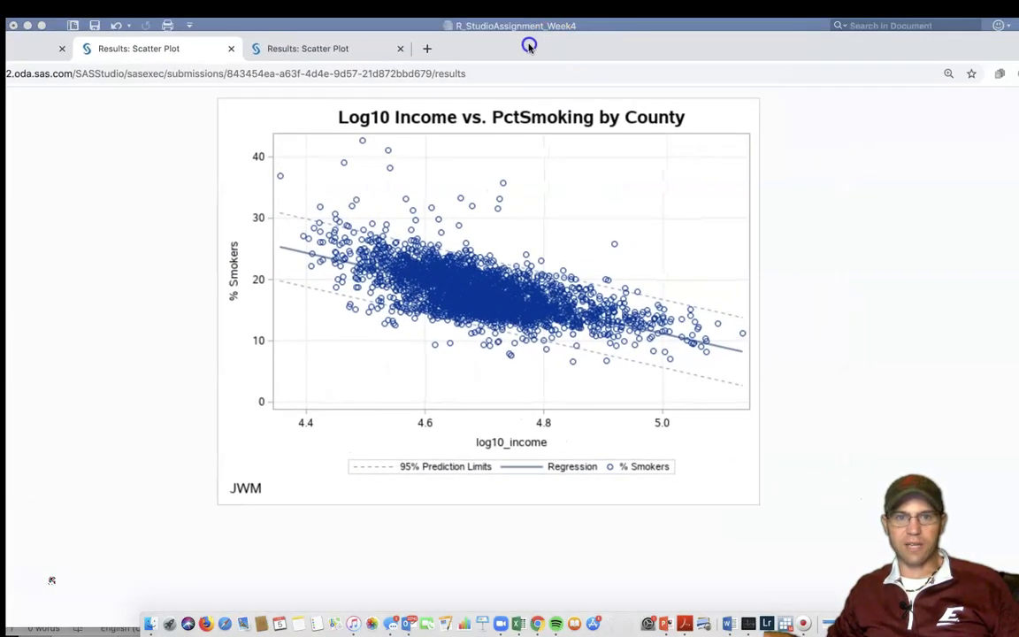
right_click(492, 290)
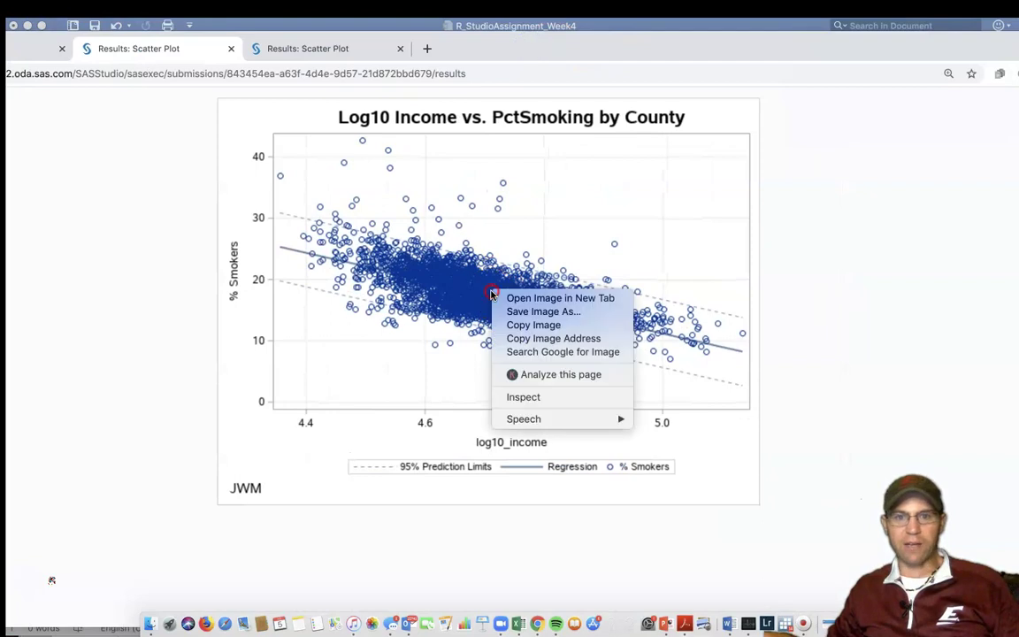
click(529, 325)
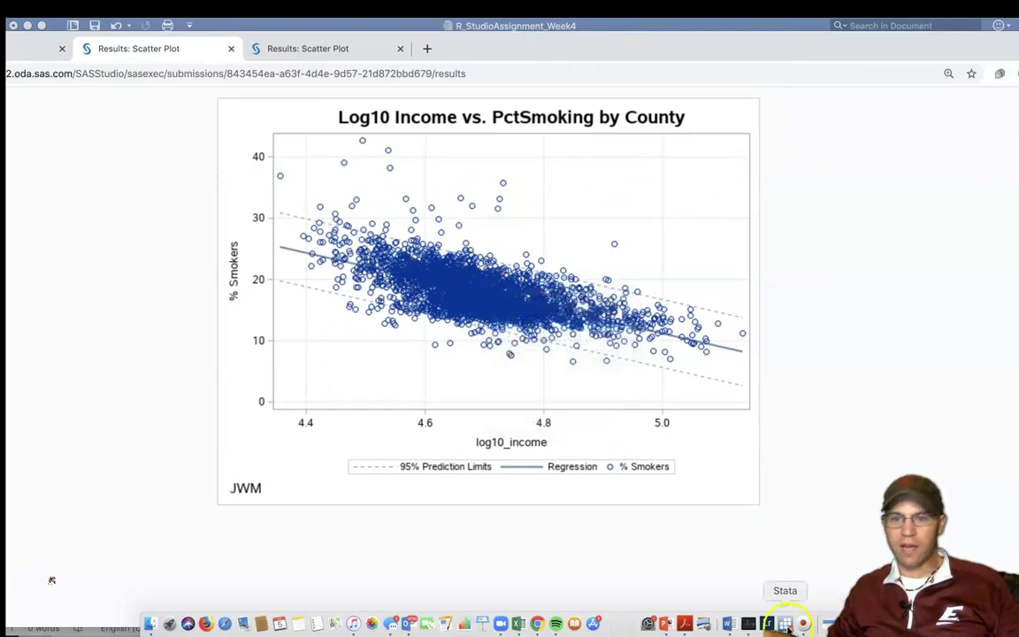
Step: Replace the old overdose-rate chart in the Word document with the copied smoking scatter plot
click(726, 624)
click(543, 352)
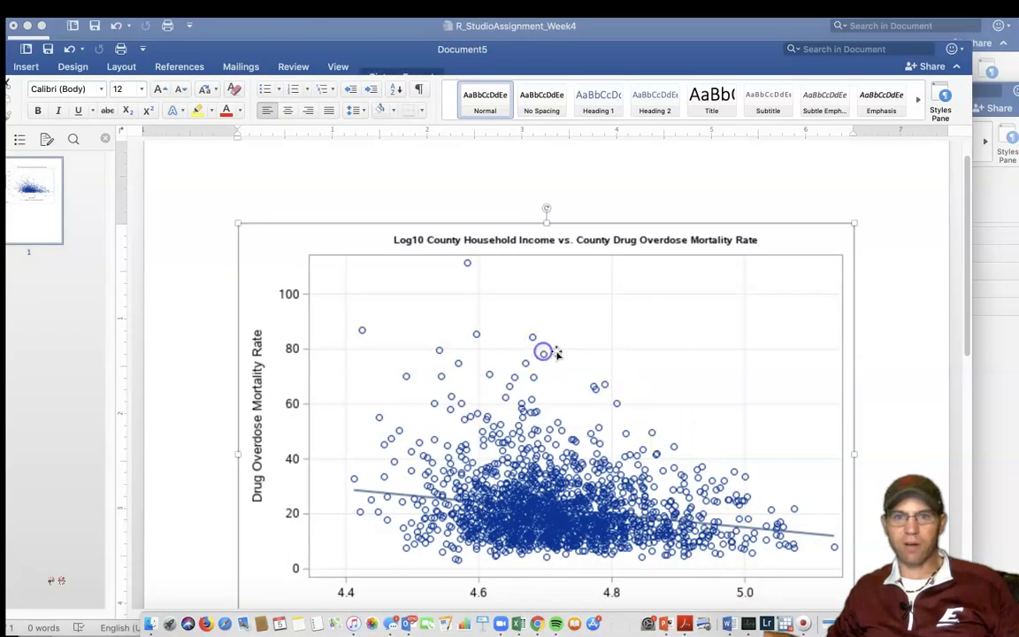
key(BackSpace)
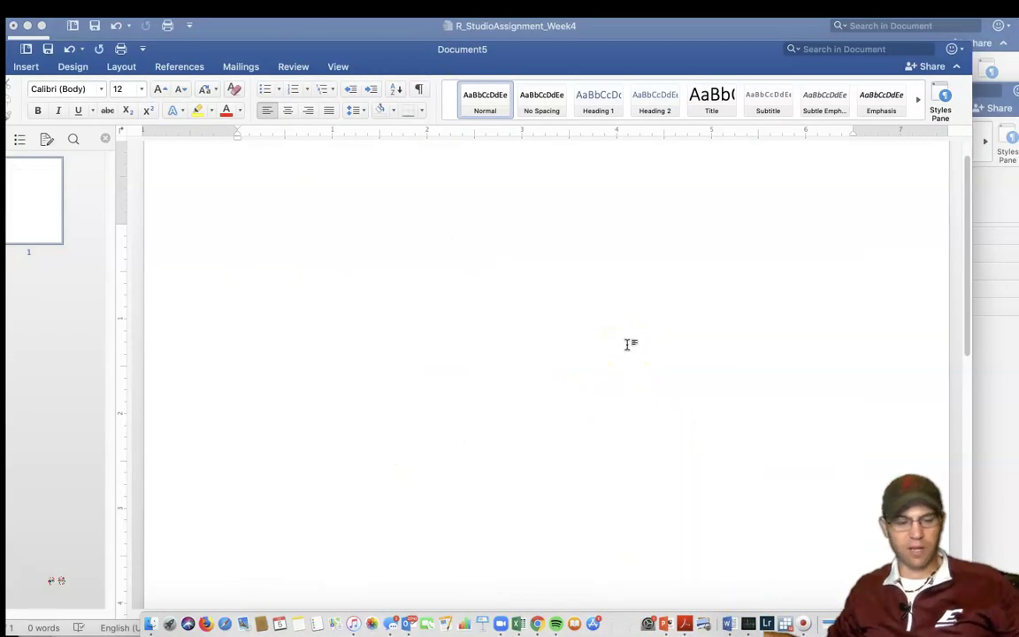
key(cmd+v)
Step: Enlarge the pasted scatter plot to nearly page width and check its placement
click(624, 346)
scroll(651, 442, down, 3)
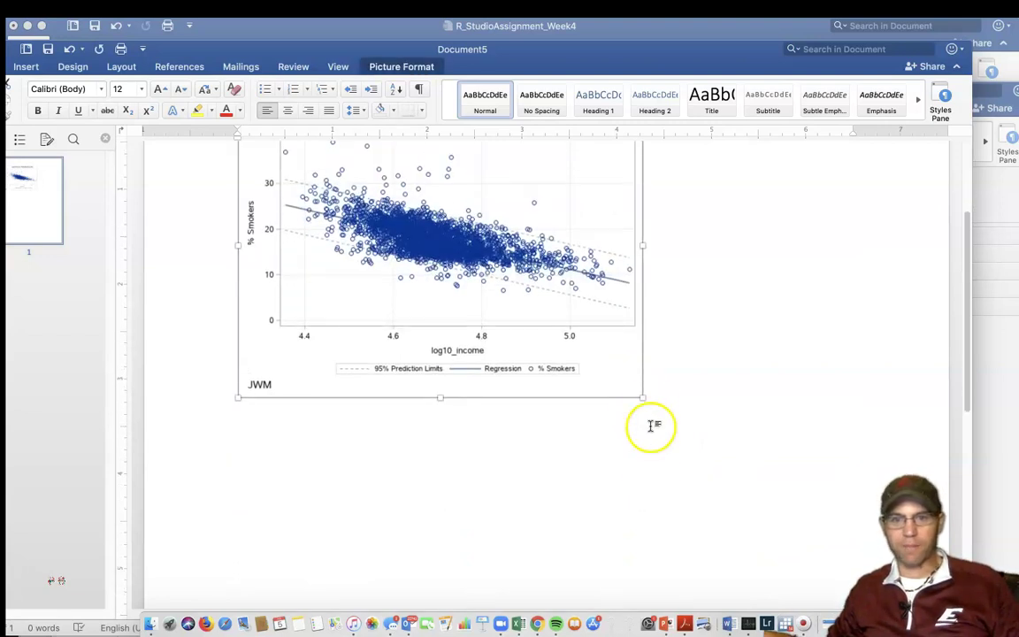
drag(643, 397, 909, 598)
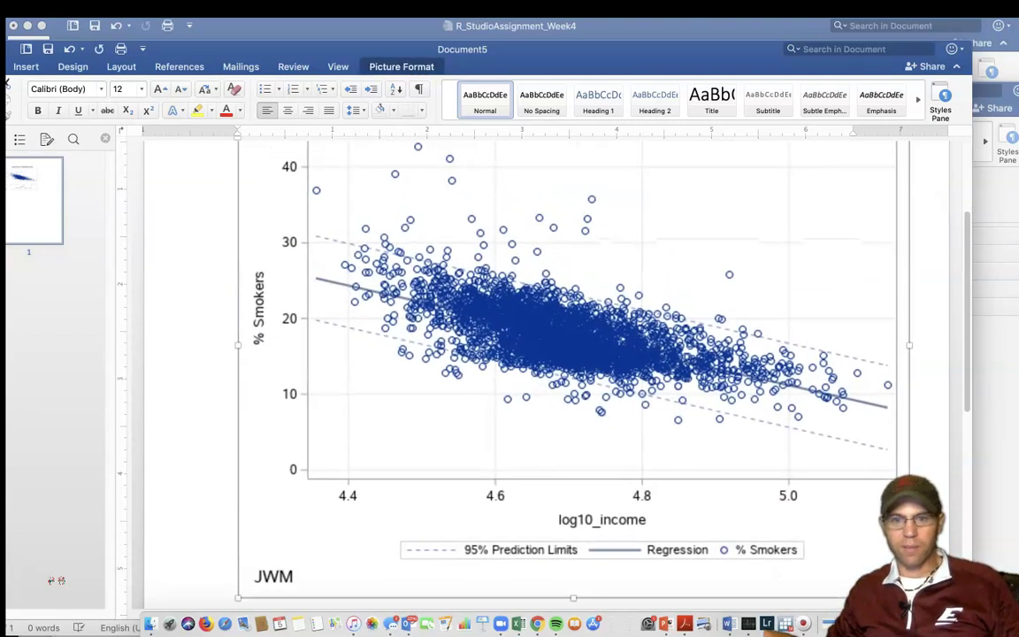
scroll(637, 421, up, 3)
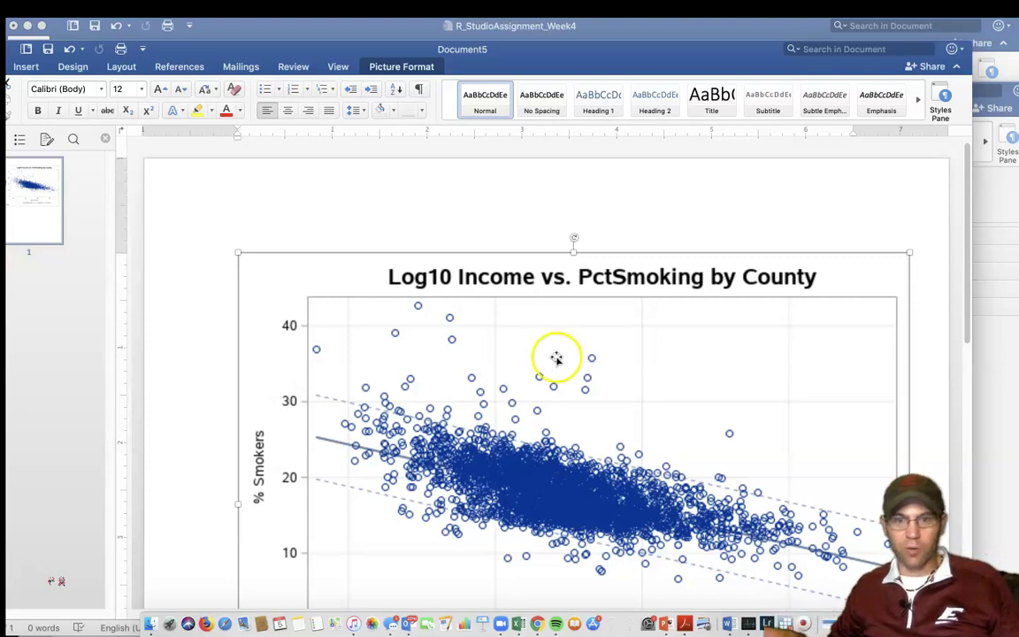
scroll(560, 416, down, 3)
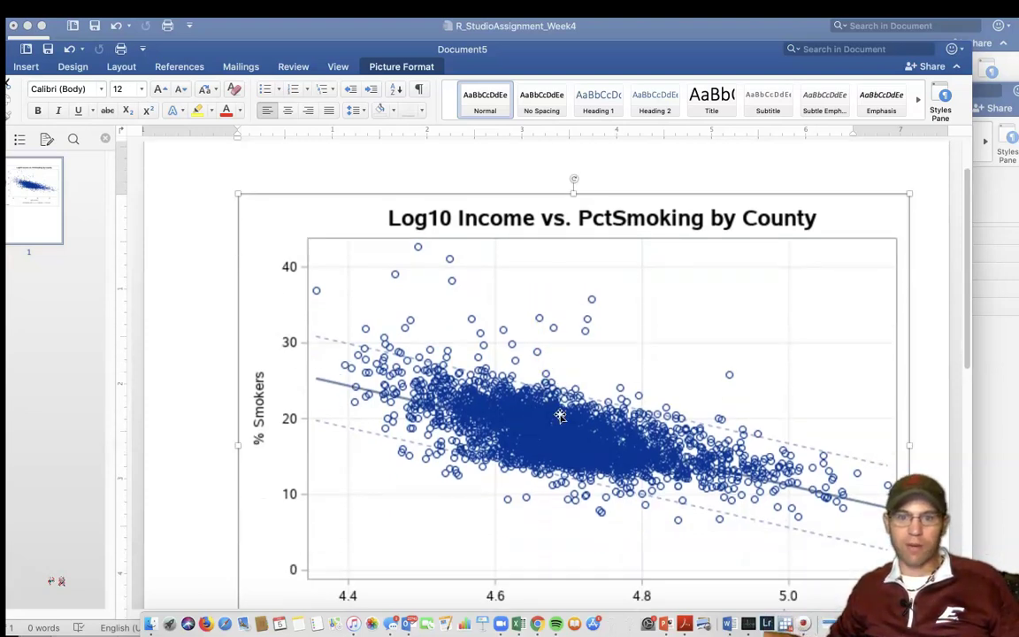
scroll(560, 416, down, 1)
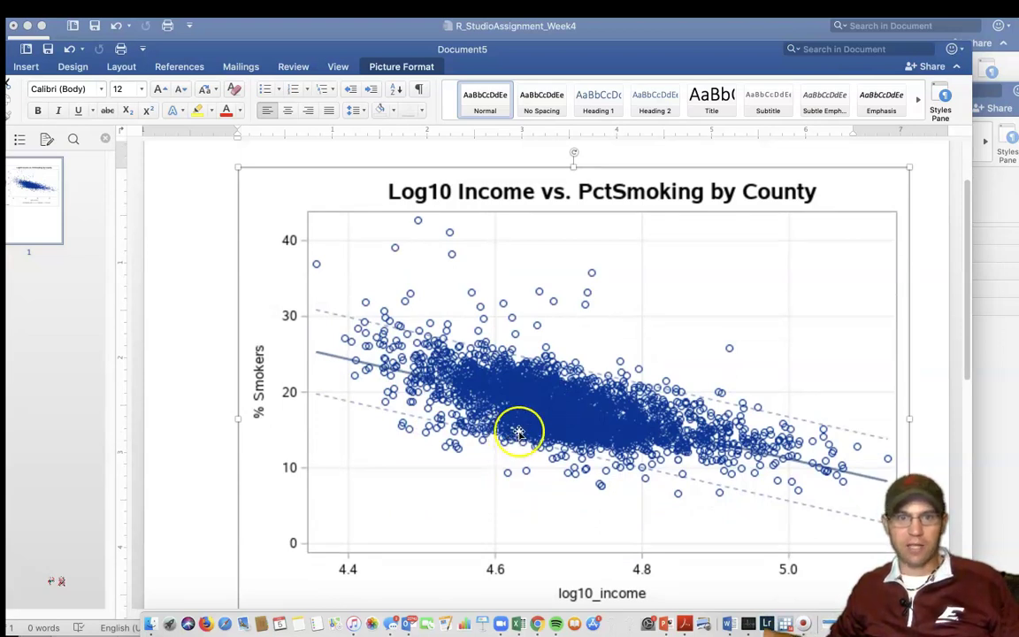
drag(554, 65, 552, 46)
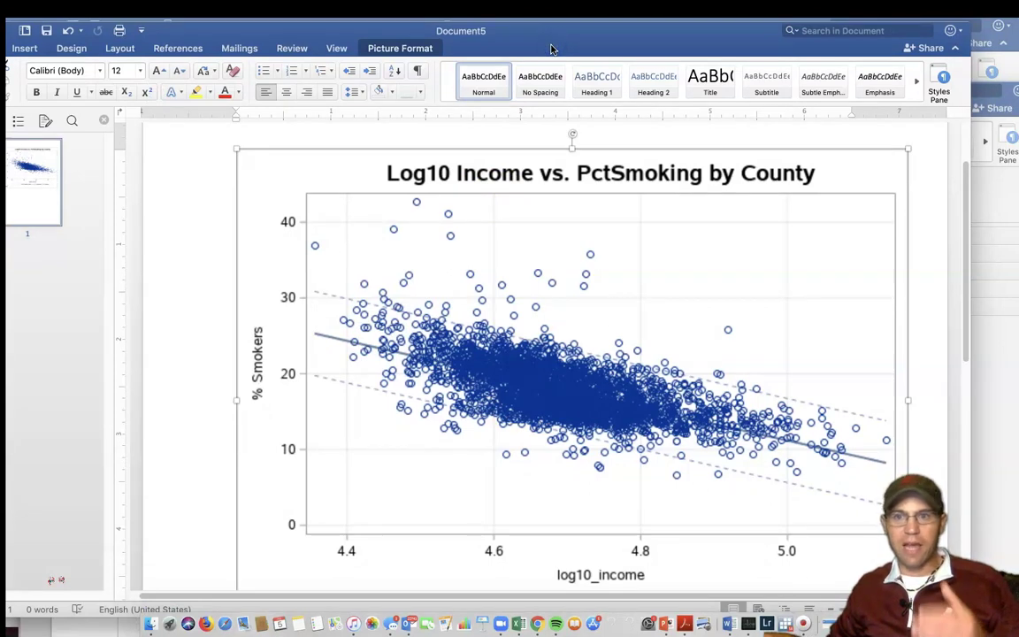
drag(549, 53, 555, 46)
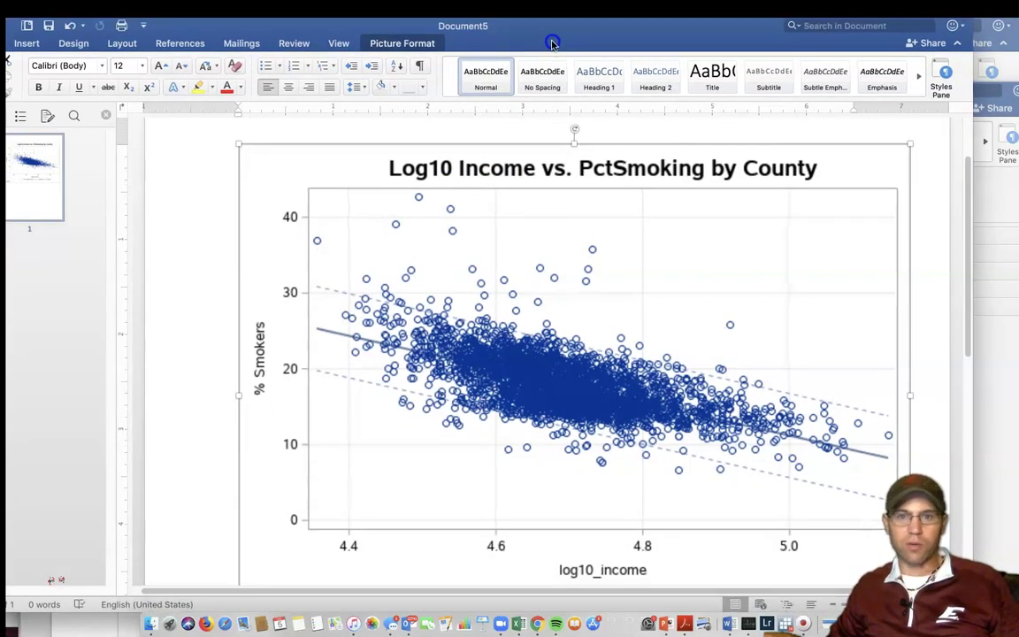